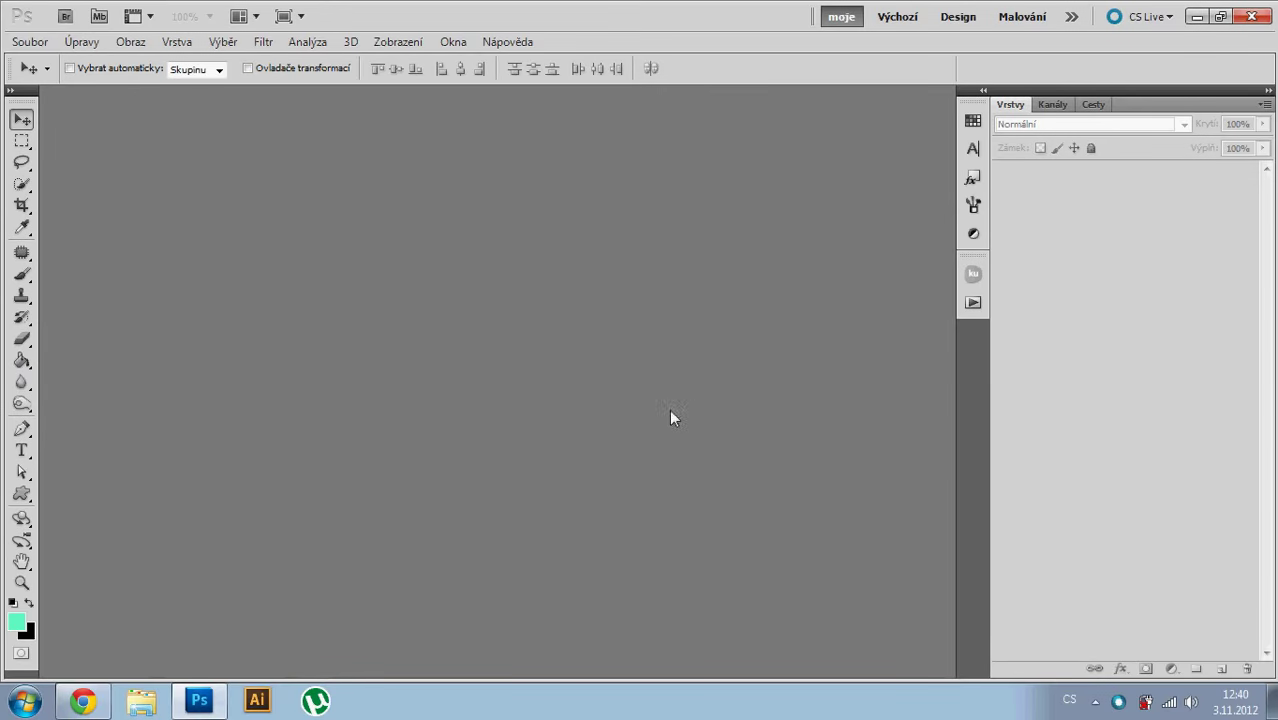
# Bring the Chrome browser showing the Shapes4FREE site to the front
pyautogui.click(84, 697)
# Scroll through the shapes4free.com page
pyautogui.scroll(2, 60, 392)
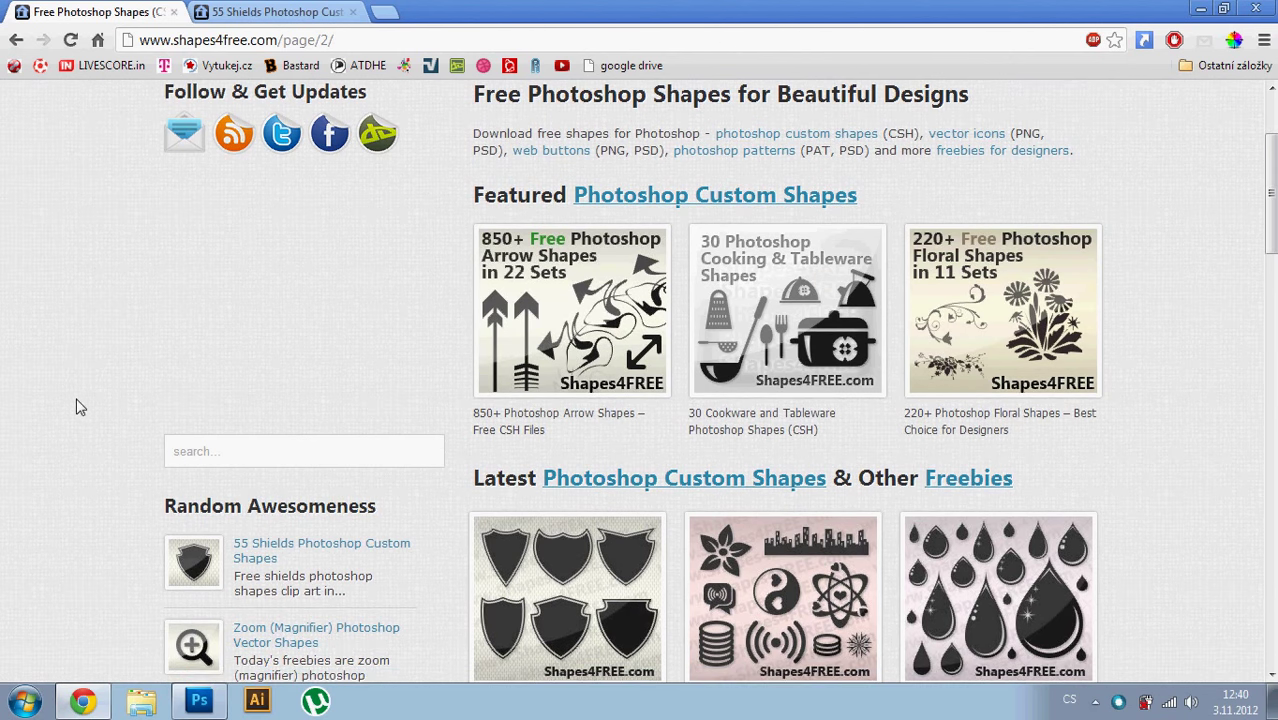
pyautogui.scroll(2, 72, 372)
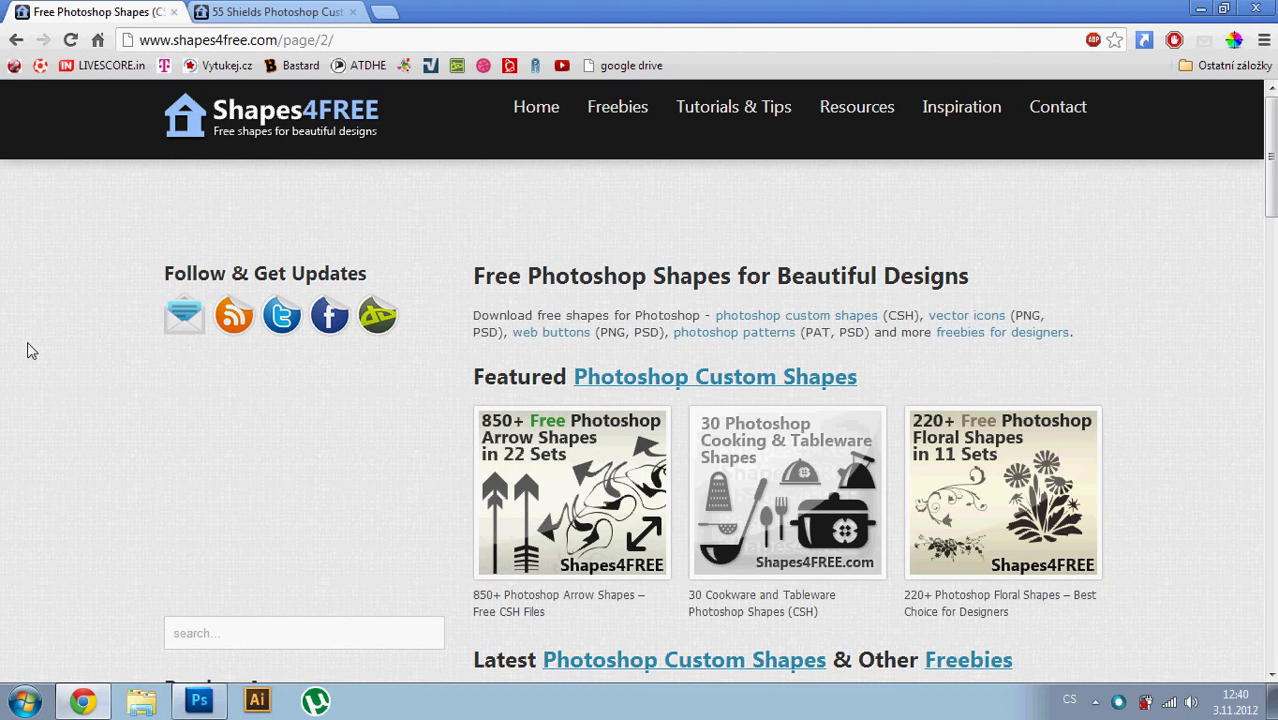
pyautogui.scroll(-5, 30, 354)
pyautogui.scroll(-1, 34, 357)
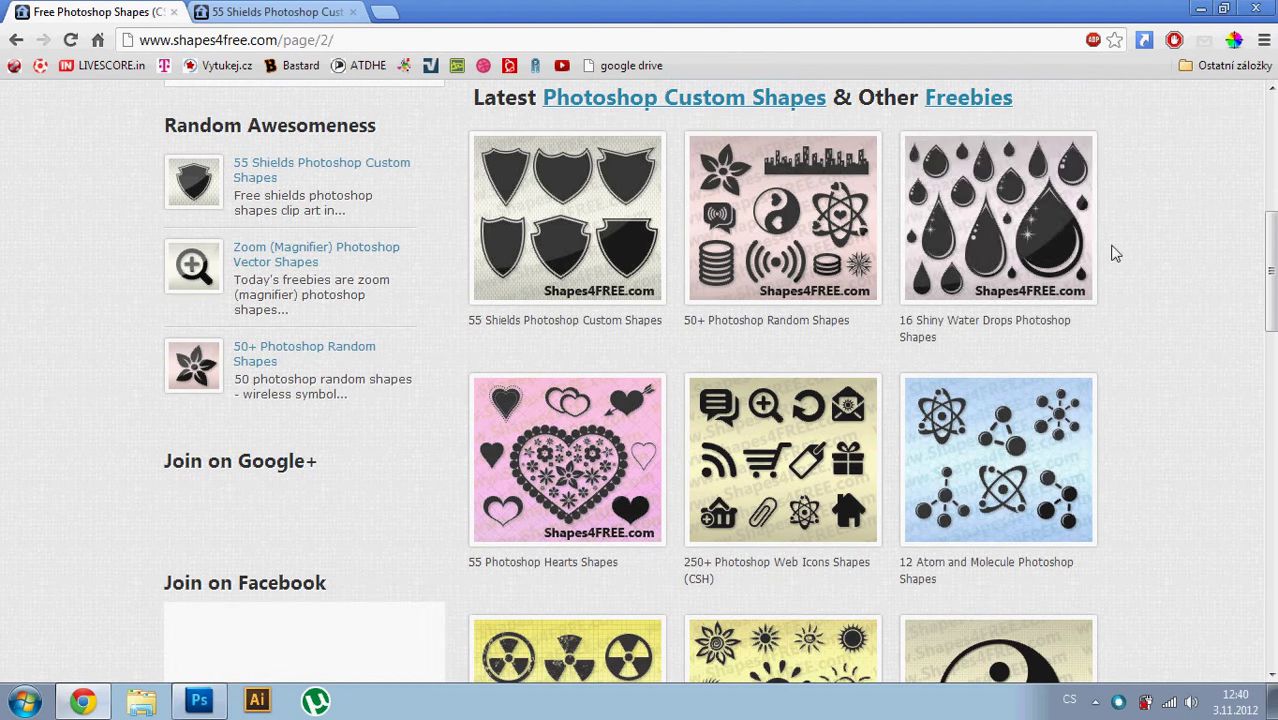
pyautogui.scroll(-1, 1121, 405)
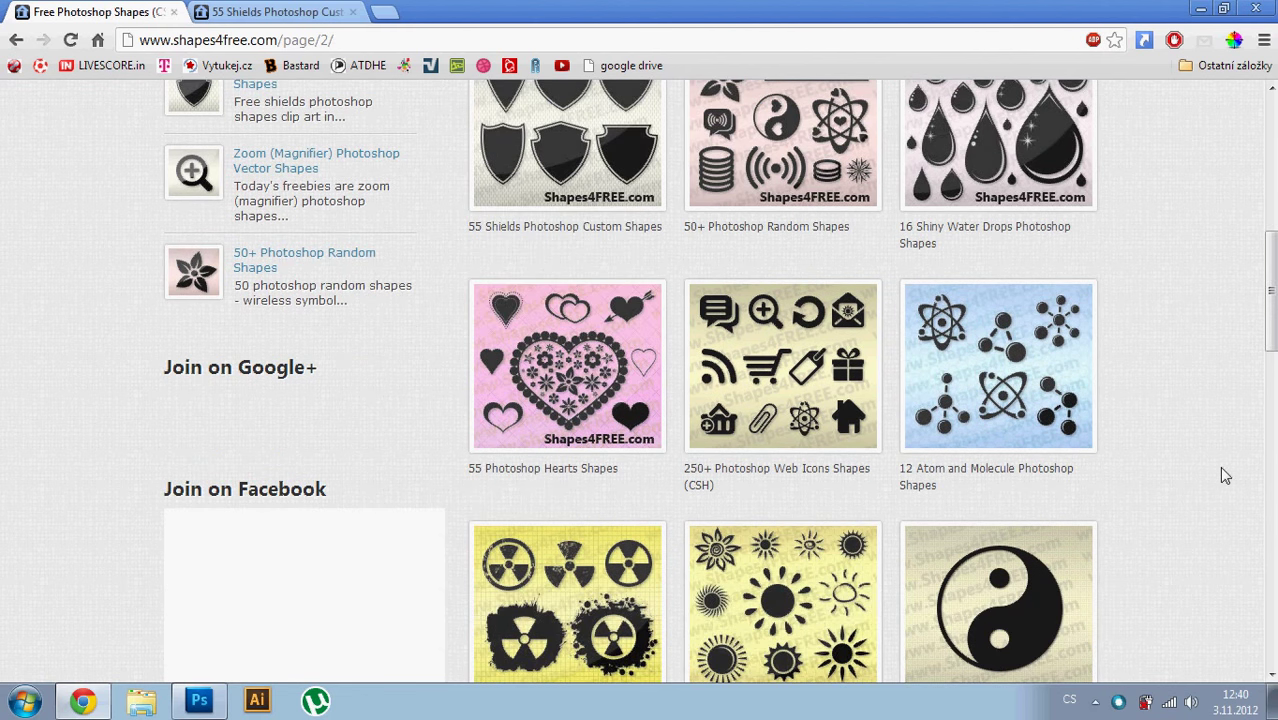
pyautogui.scroll(-1, 1185, 447)
pyautogui.scroll(2, 1185, 447)
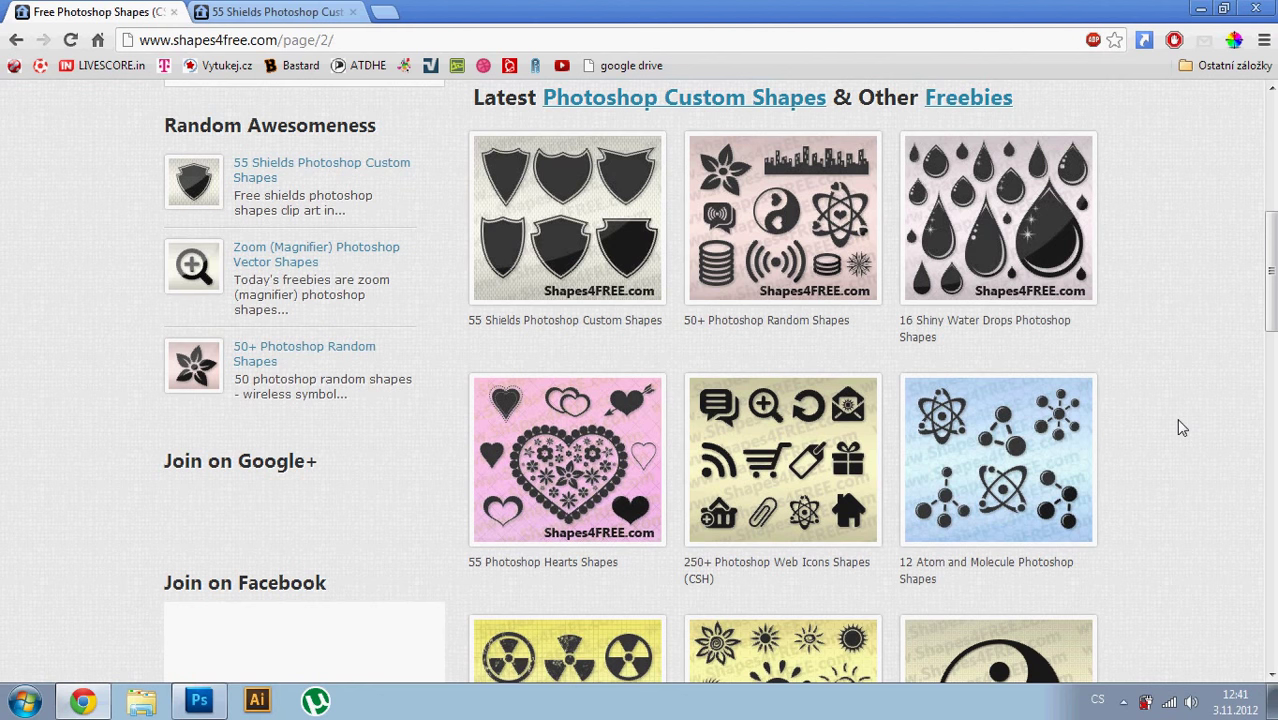
pyautogui.scroll(1, 1179, 421)
pyautogui.scroll(5, 1182, 428)
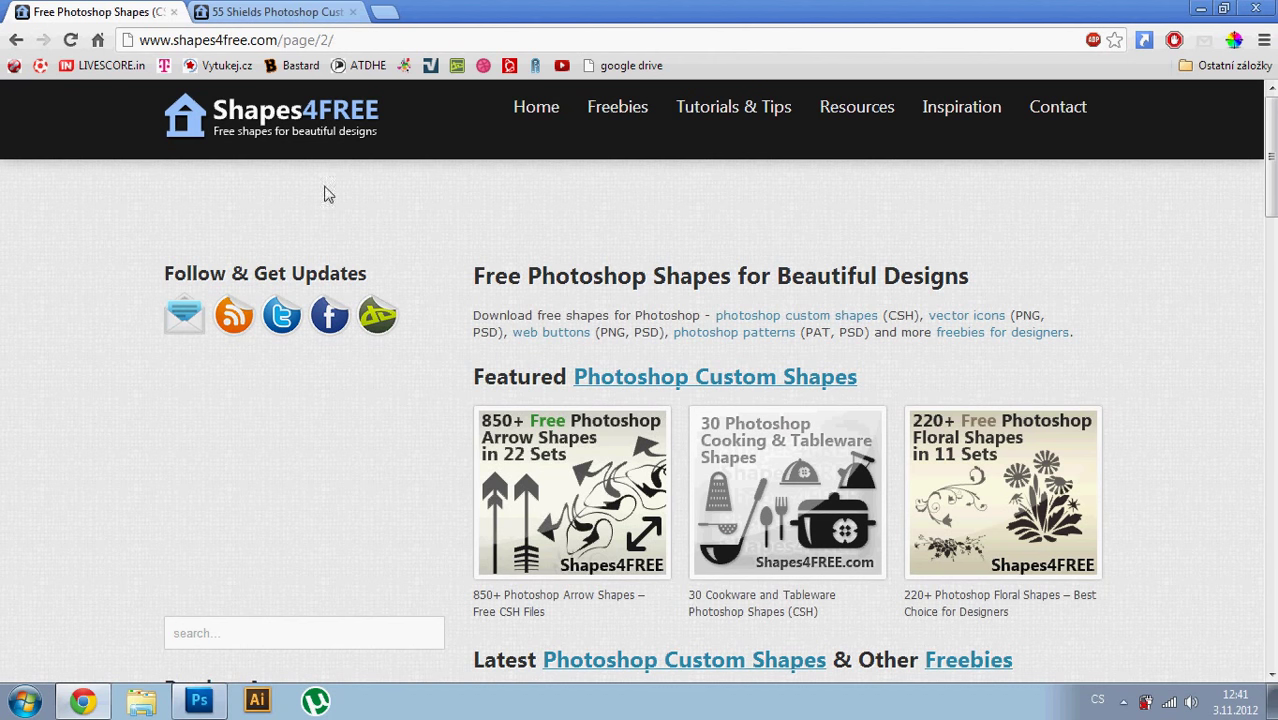
# Browse the 55 Shields Photoshop Custom Shapes previews, then minimize the browser
pyautogui.hotkey('ctrl', 'Tab')
pyautogui.scroll(-1, 607, 336)
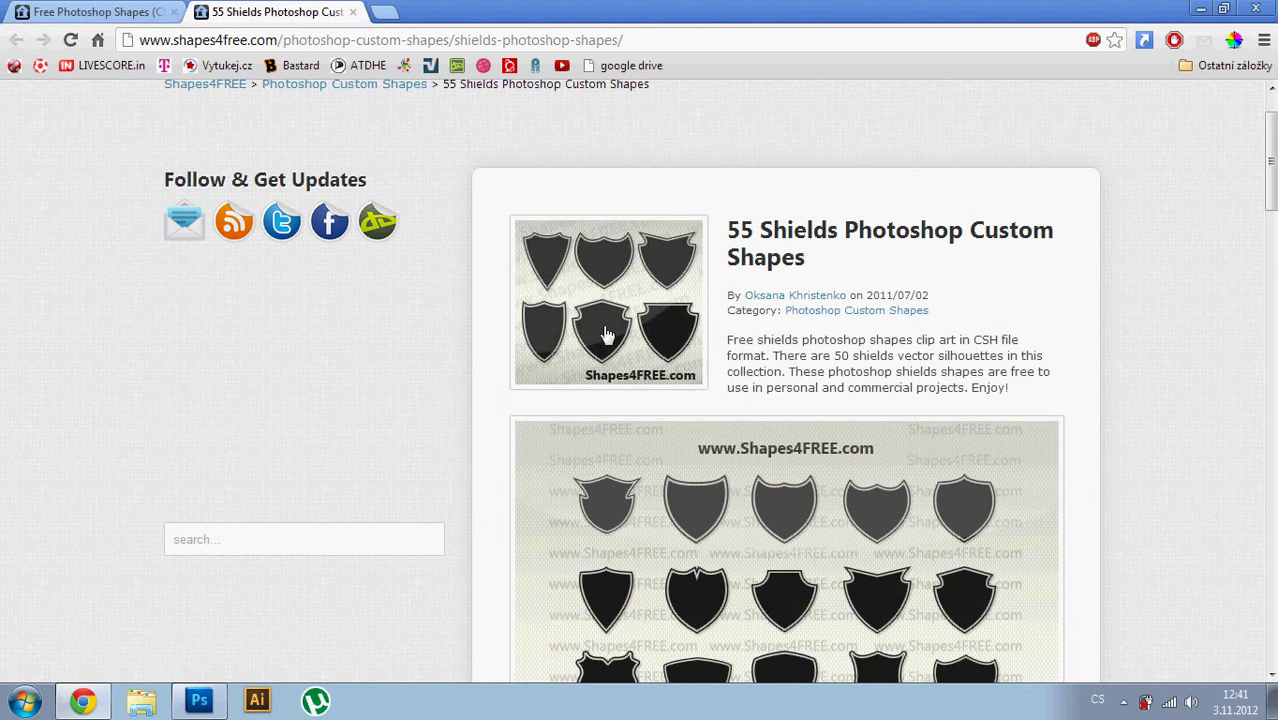
pyautogui.scroll(-1, 769, 402)
pyautogui.scroll(-1, 895, 382)
pyautogui.scroll(-2, 931, 432)
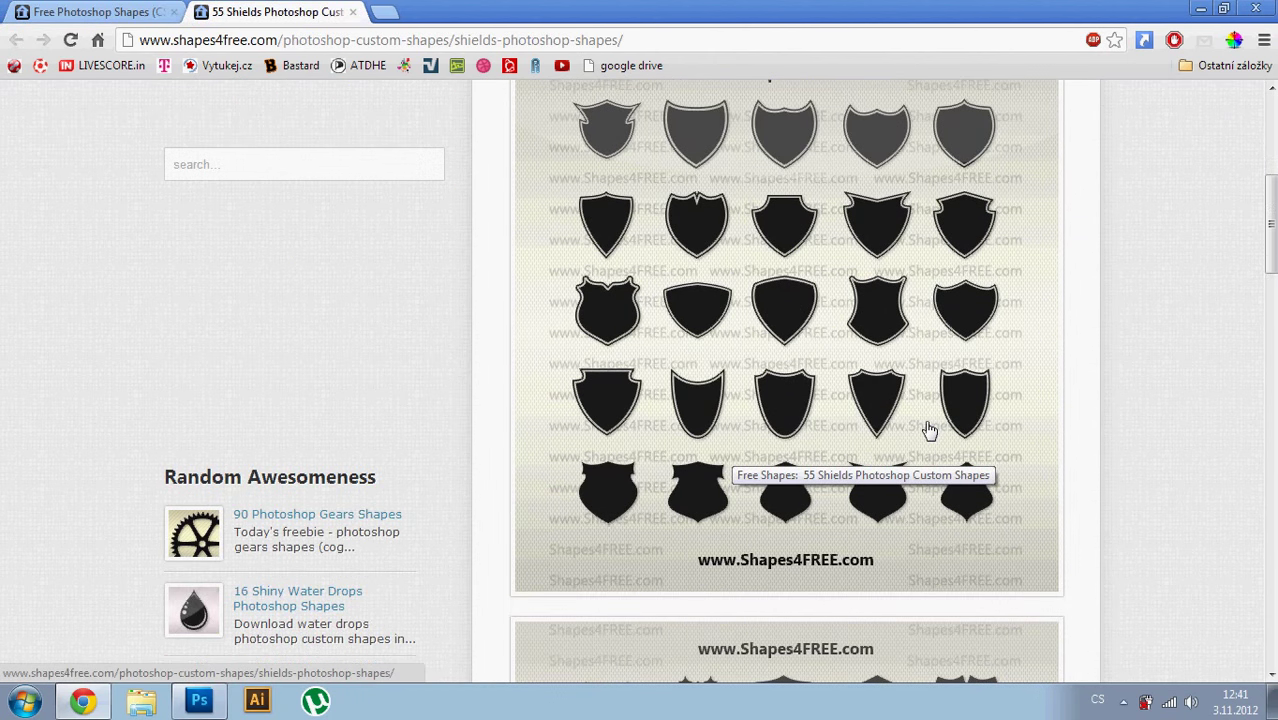
pyautogui.scroll(1, 931, 430)
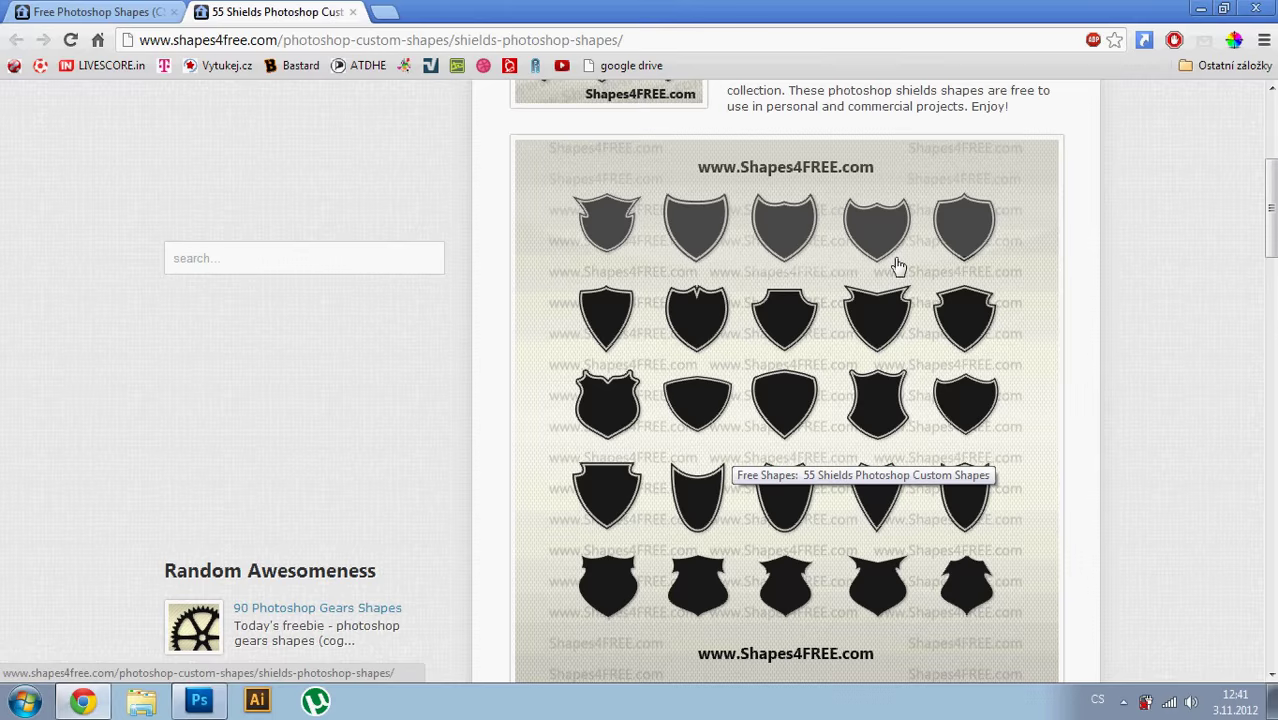
pyautogui.click(84, 703)
# View the shields-Shapes4FREE folder's four files as large icons, then return to Photoshop
pyautogui.click(199, 700)
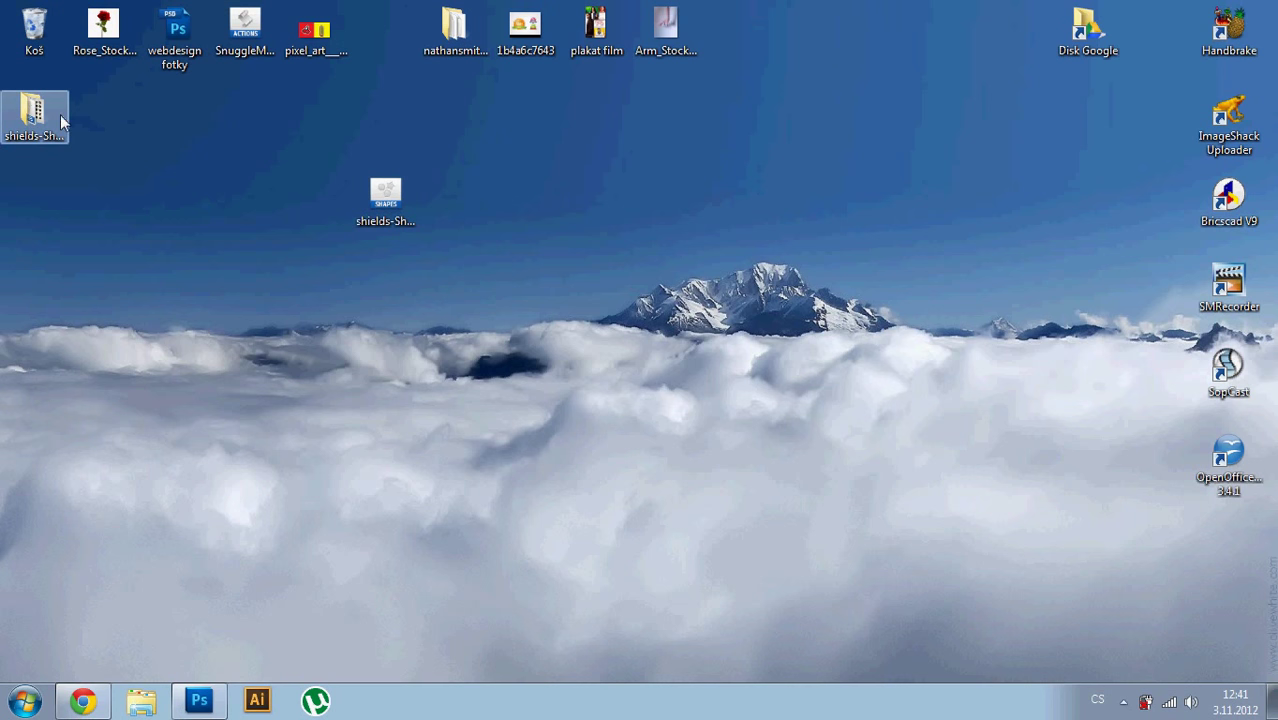
pyautogui.click(385, 199)
pyautogui.doubleClick(32, 112)
pyautogui.click(883, 167)
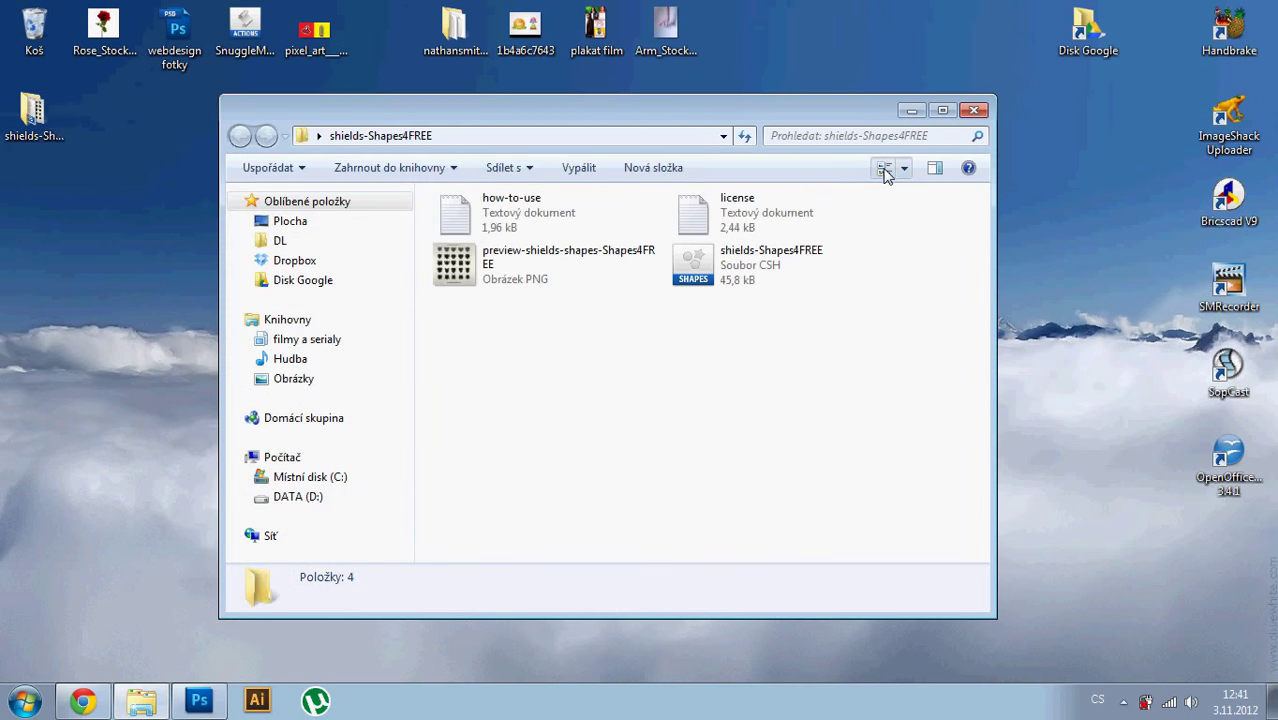
pyautogui.click(883, 167)
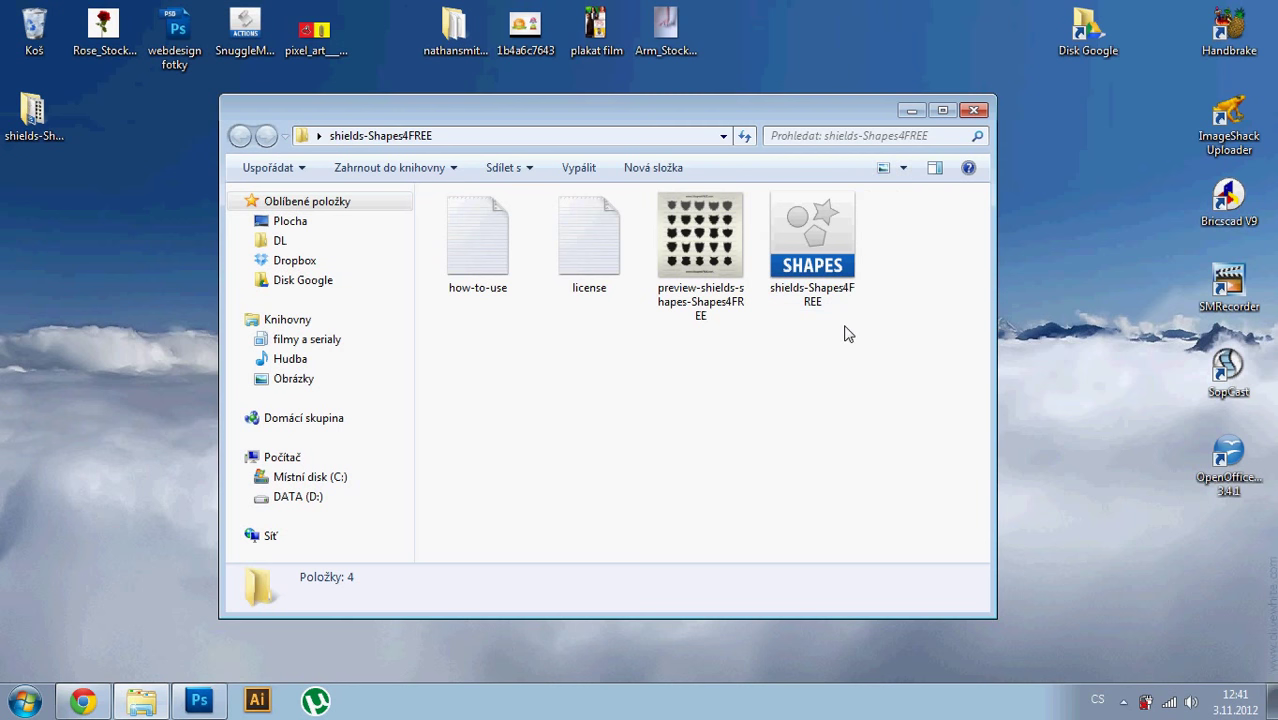
pyautogui.click(975, 110)
pyautogui.click(386, 208)
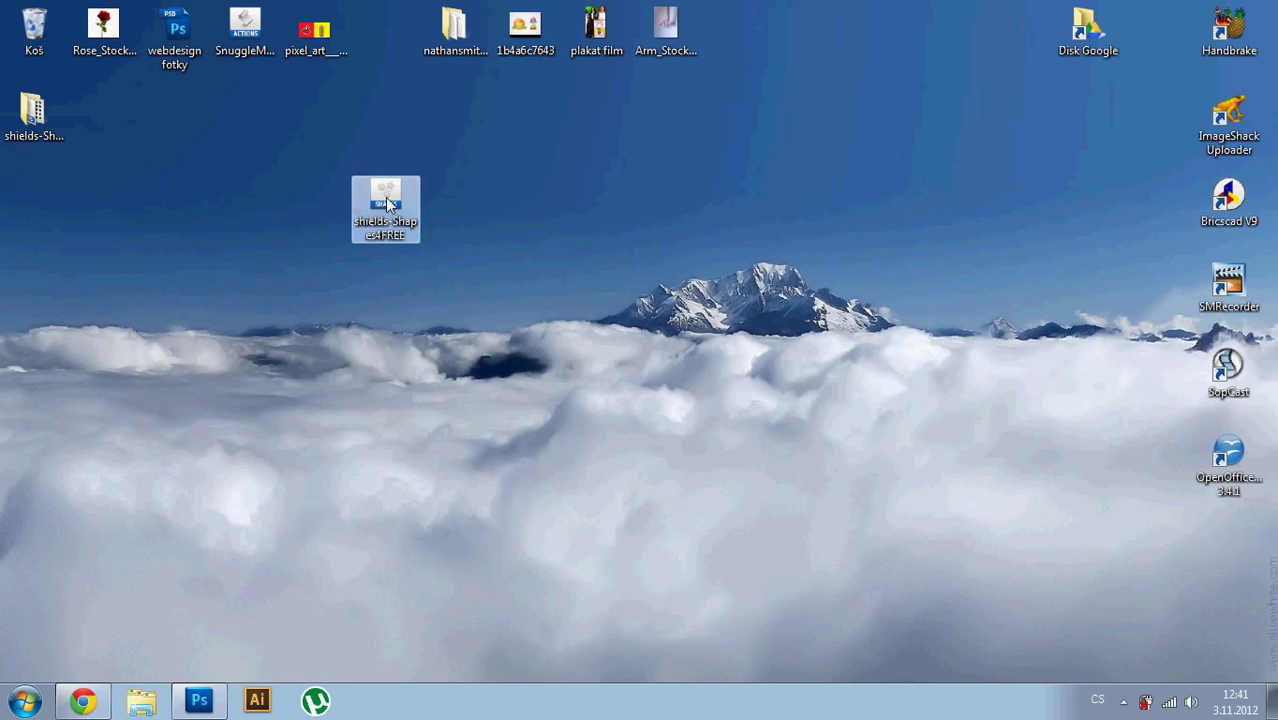
pyautogui.click(220, 695)
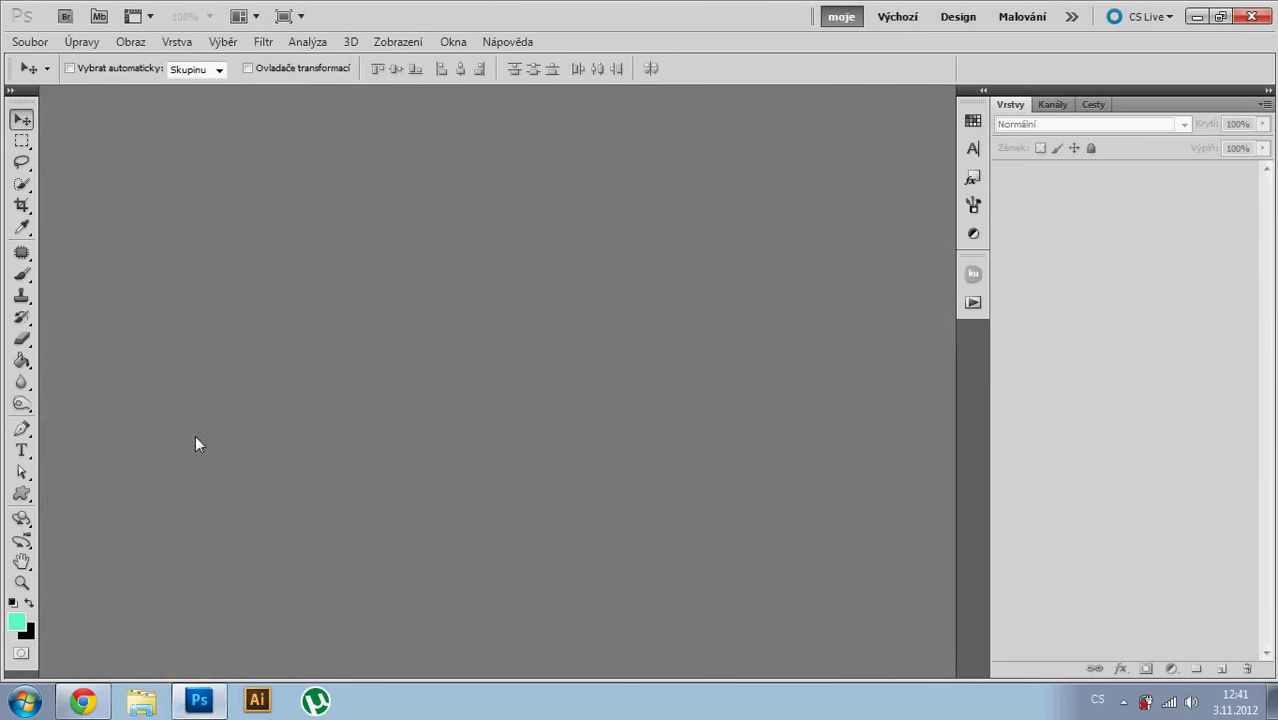
# Create a default blank document and select the Custom Shape Tool with its shape picker
pyautogui.hotkey('ctrl', 'n')
pyautogui.click(803, 165)
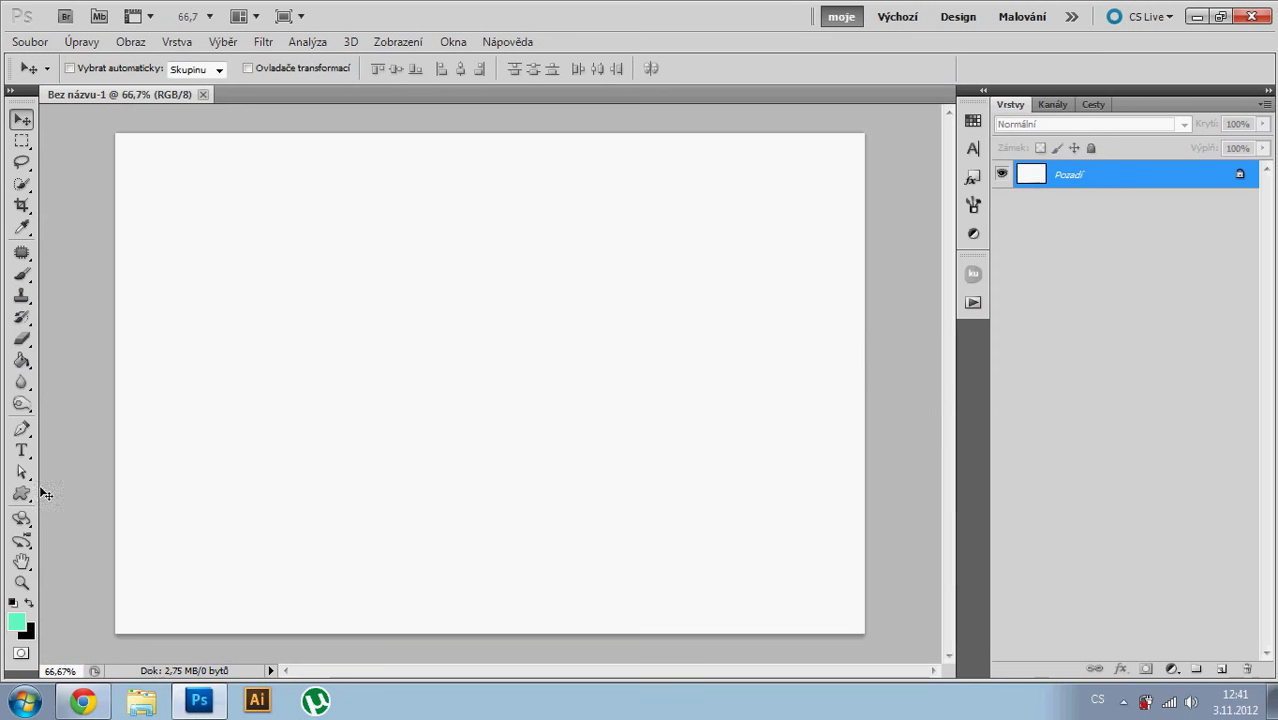
pyautogui.click(21, 496)
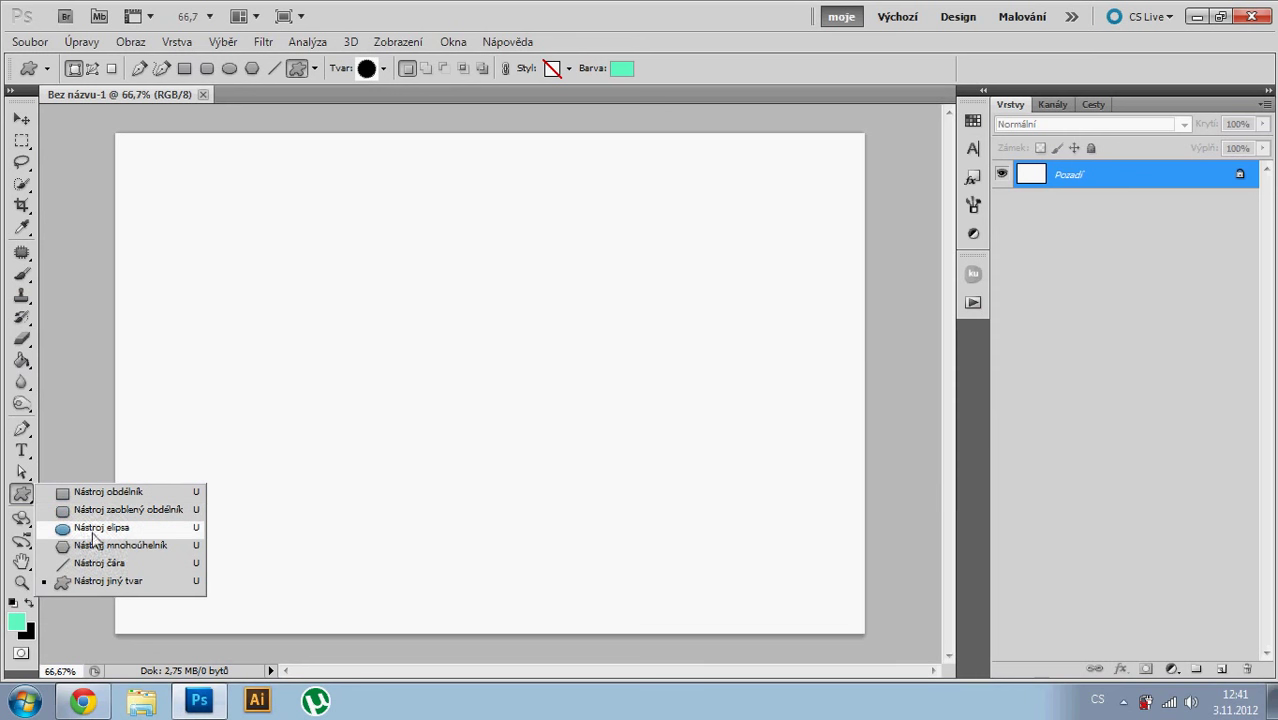
pyautogui.click(71, 583)
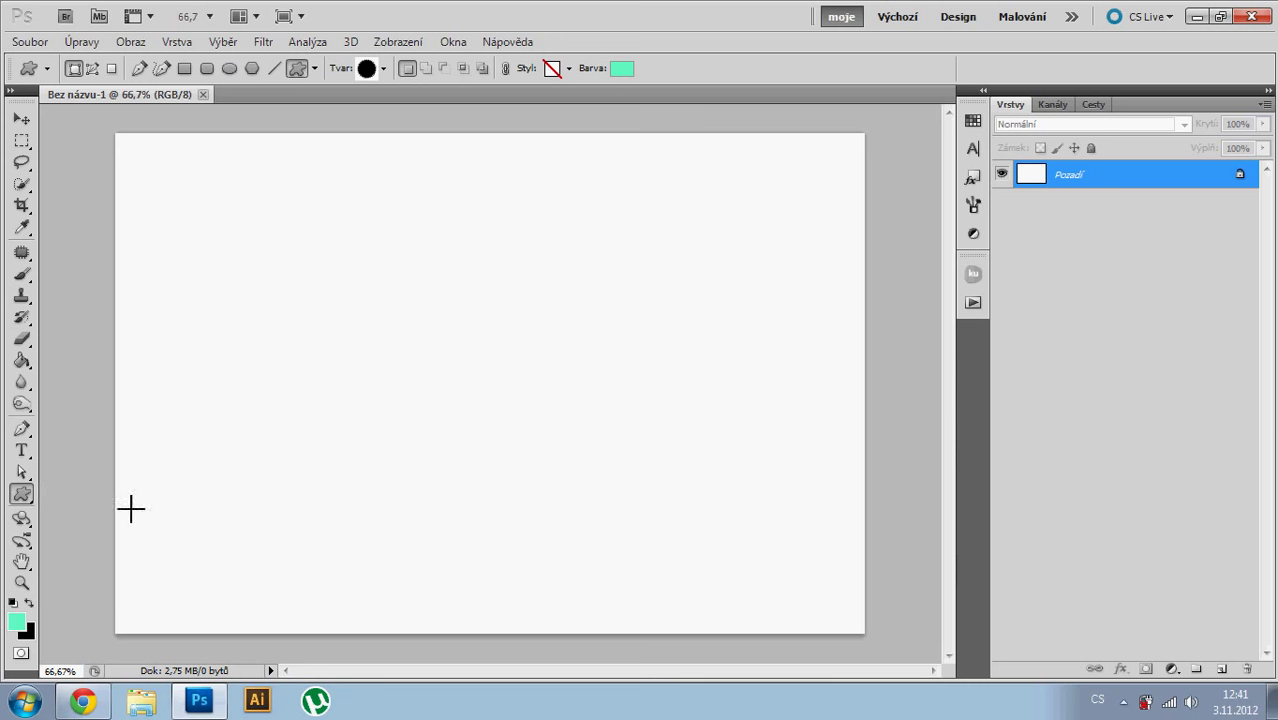
pyautogui.click(314, 68)
pyautogui.click(383, 68)
# Enlarge the custom shape picker and browse through its available shapes
pyautogui.scroll(-2, 403, 200)
pyautogui.scroll(2, 403, 200)
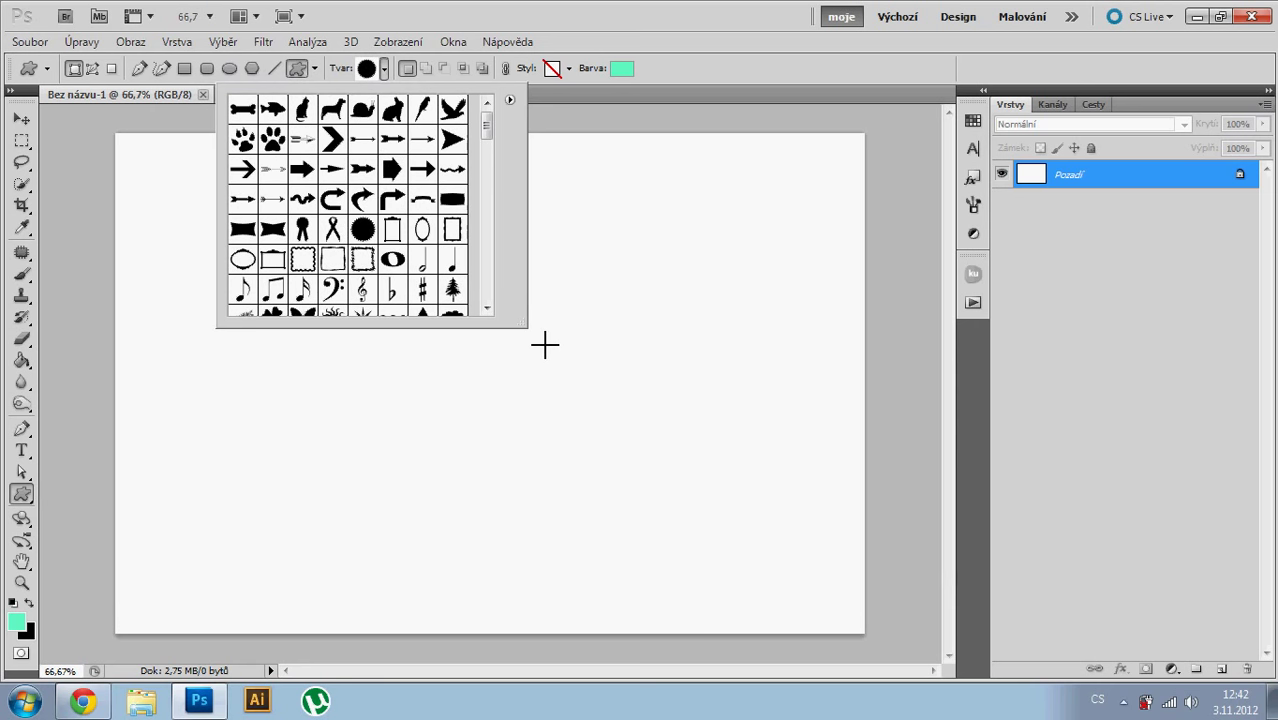
pyautogui.moveTo(528, 330); pyautogui.dragTo(542, 354)
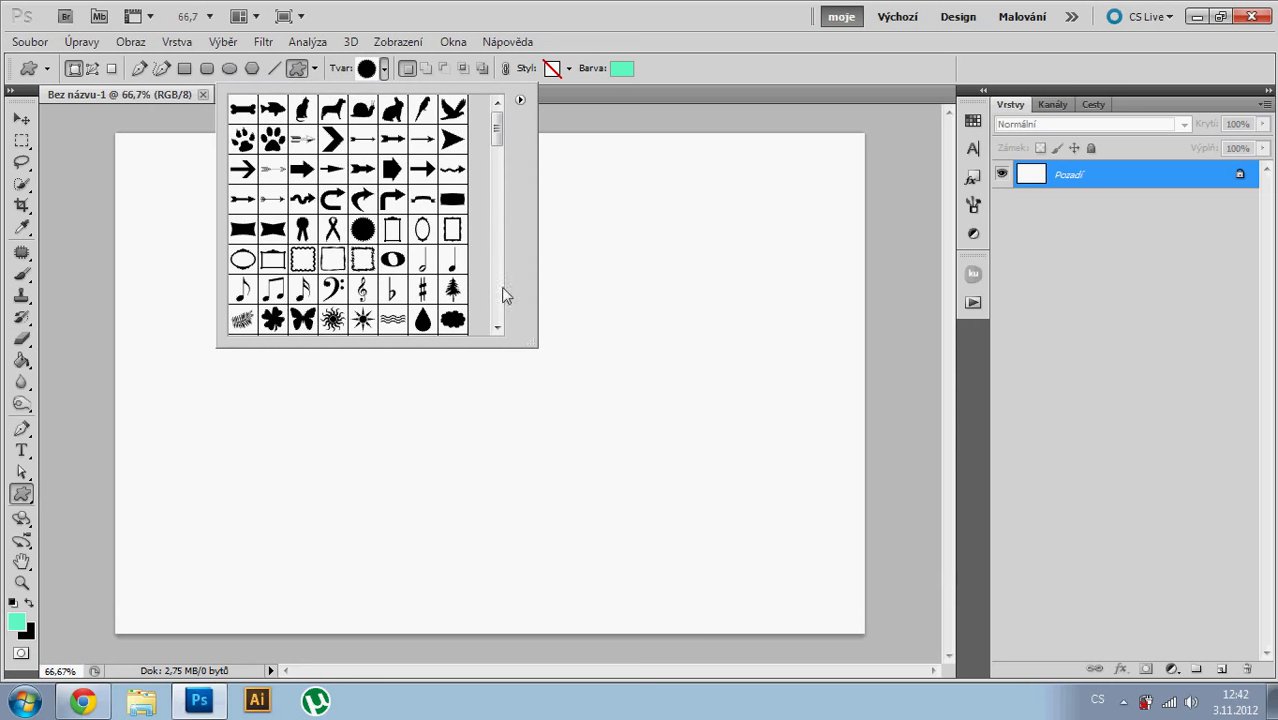
pyautogui.click(499, 165)
pyautogui.moveTo(499, 165); pyautogui.dragTo(503, 135)
pyautogui.click(519, 100)
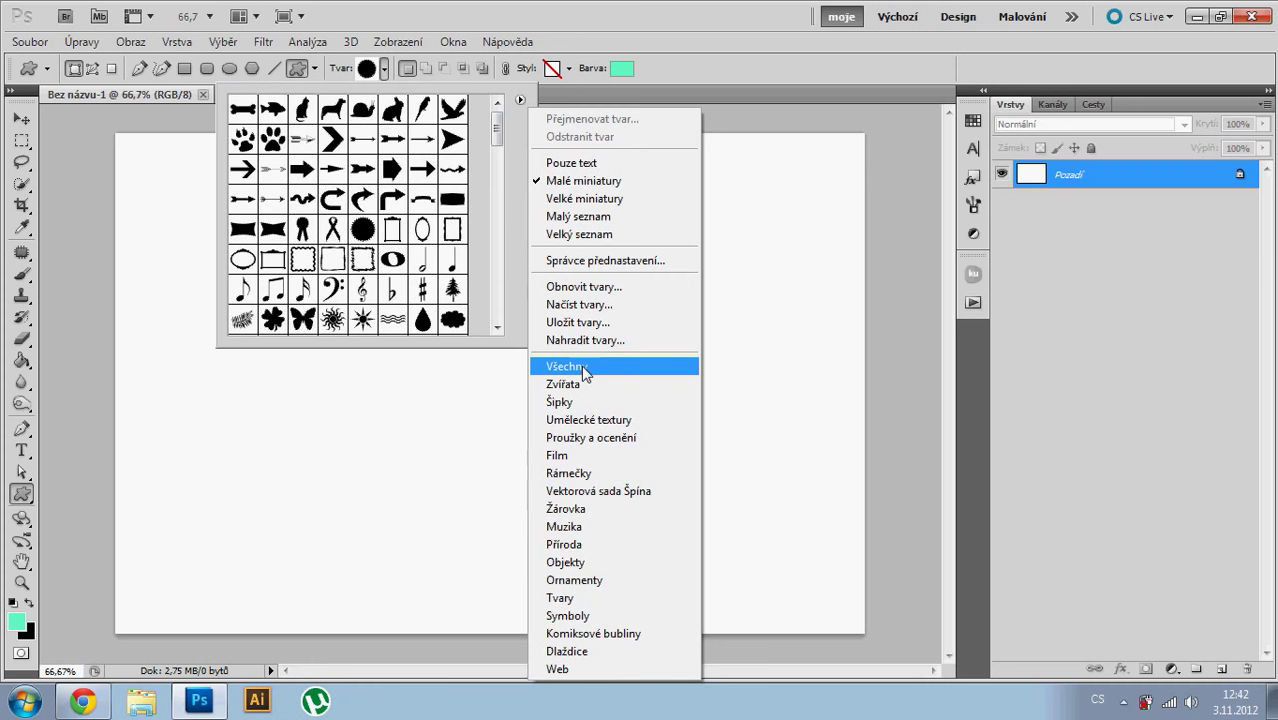
pyautogui.click(497, 138)
pyautogui.scroll(-1, 500, 130)
pyautogui.scroll(1, 500, 130)
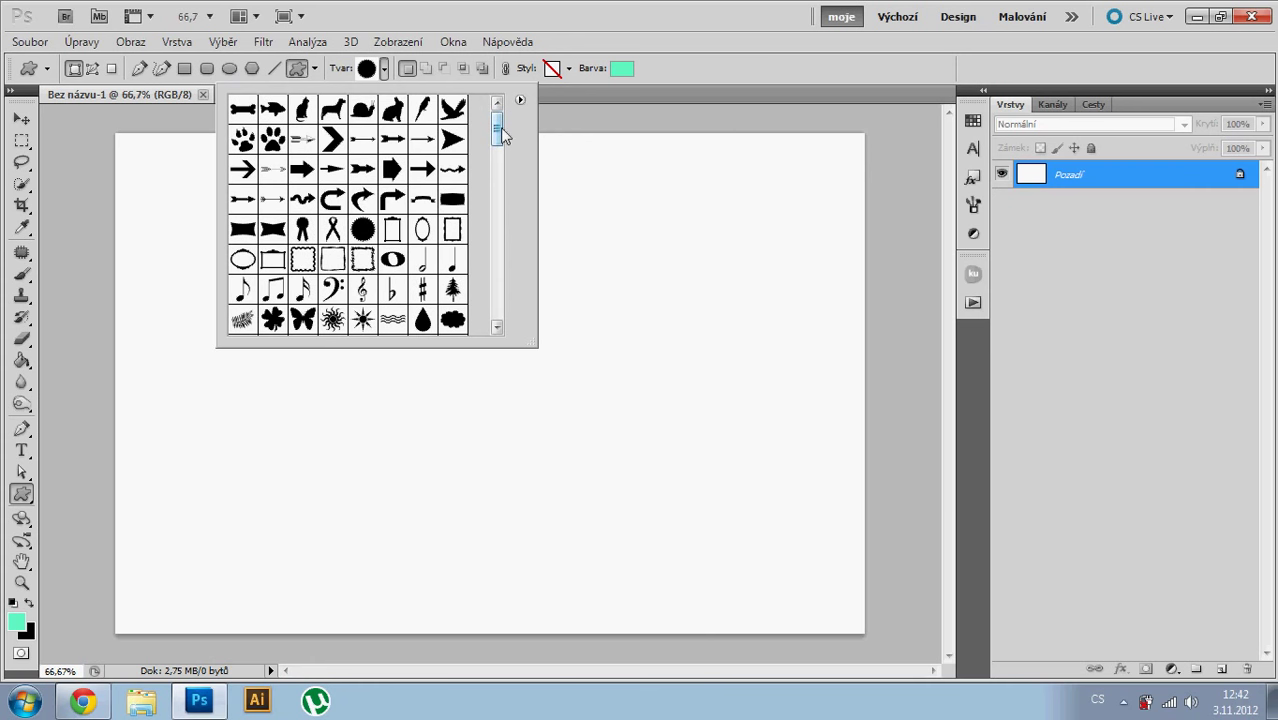
pyautogui.moveTo(500, 122); pyautogui.dragTo(512, 313)
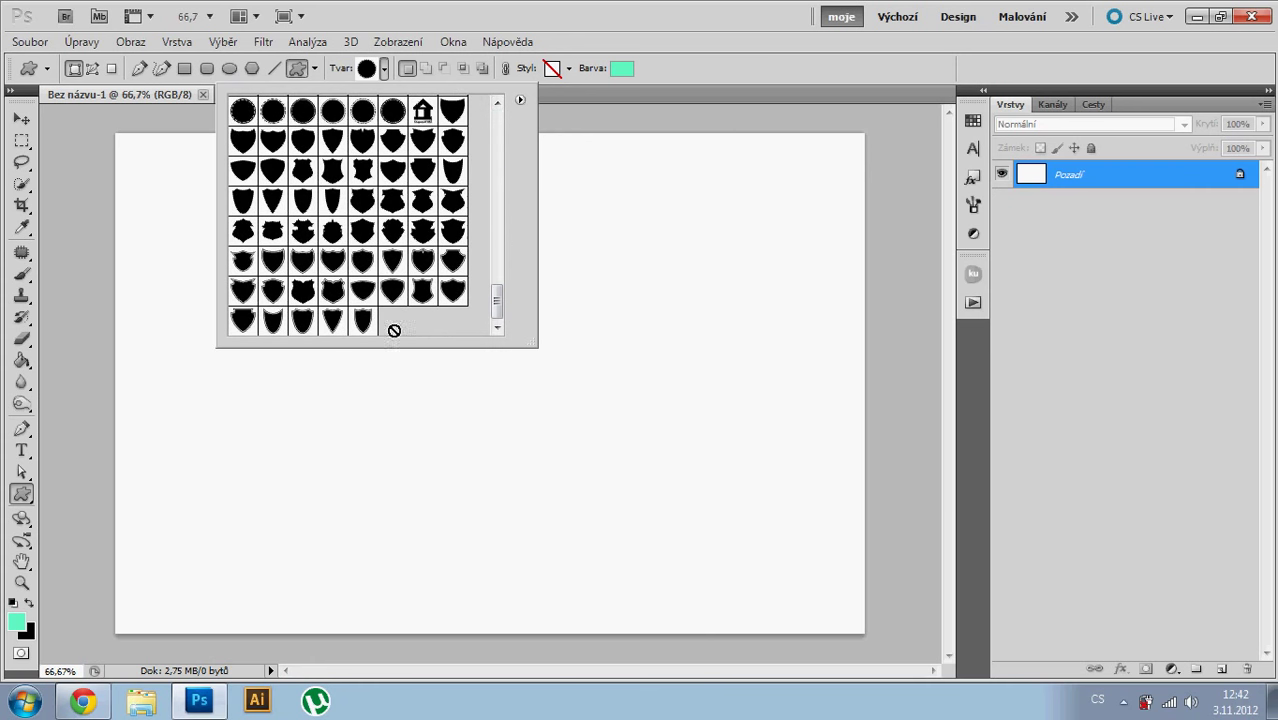
# Delete the nine unwanted shield presets from the custom shape picker
pyautogui.keyDown('alt'); pyautogui.click(280, 322); pyautogui.keyUp('alt')
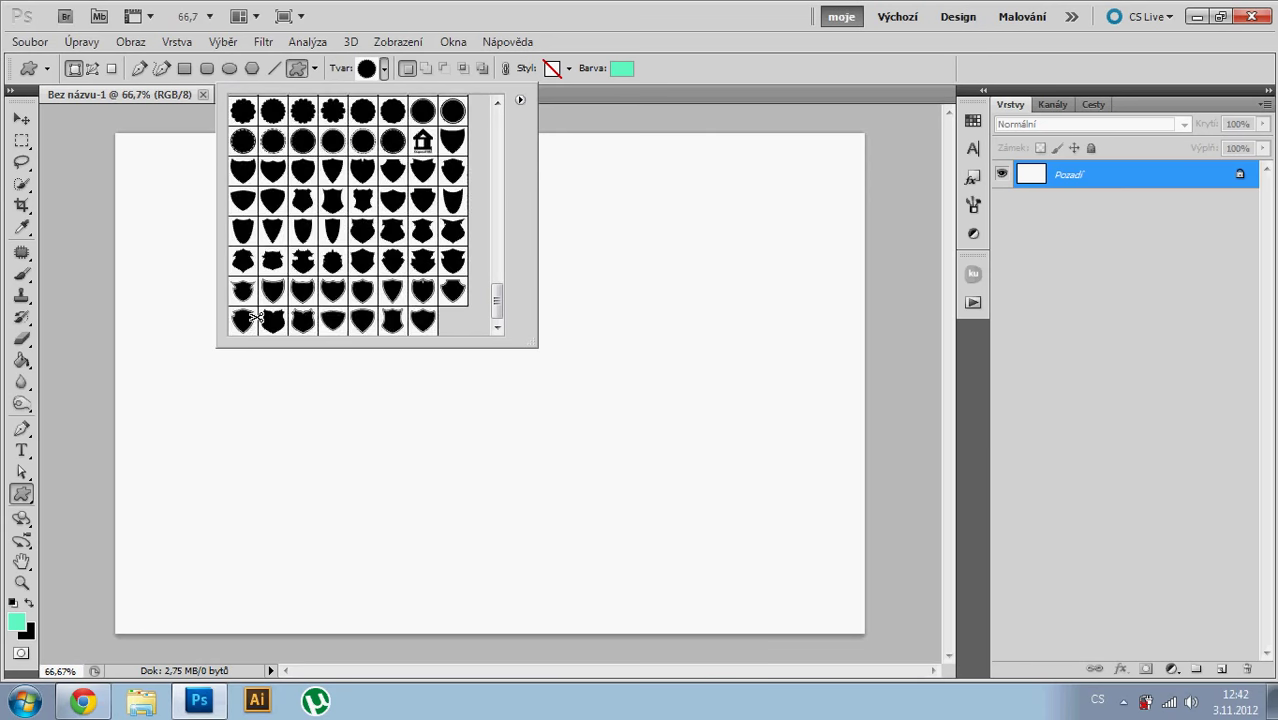
pyautogui.keyDown('alt'); pyautogui.click(251, 331); pyautogui.keyUp('alt')
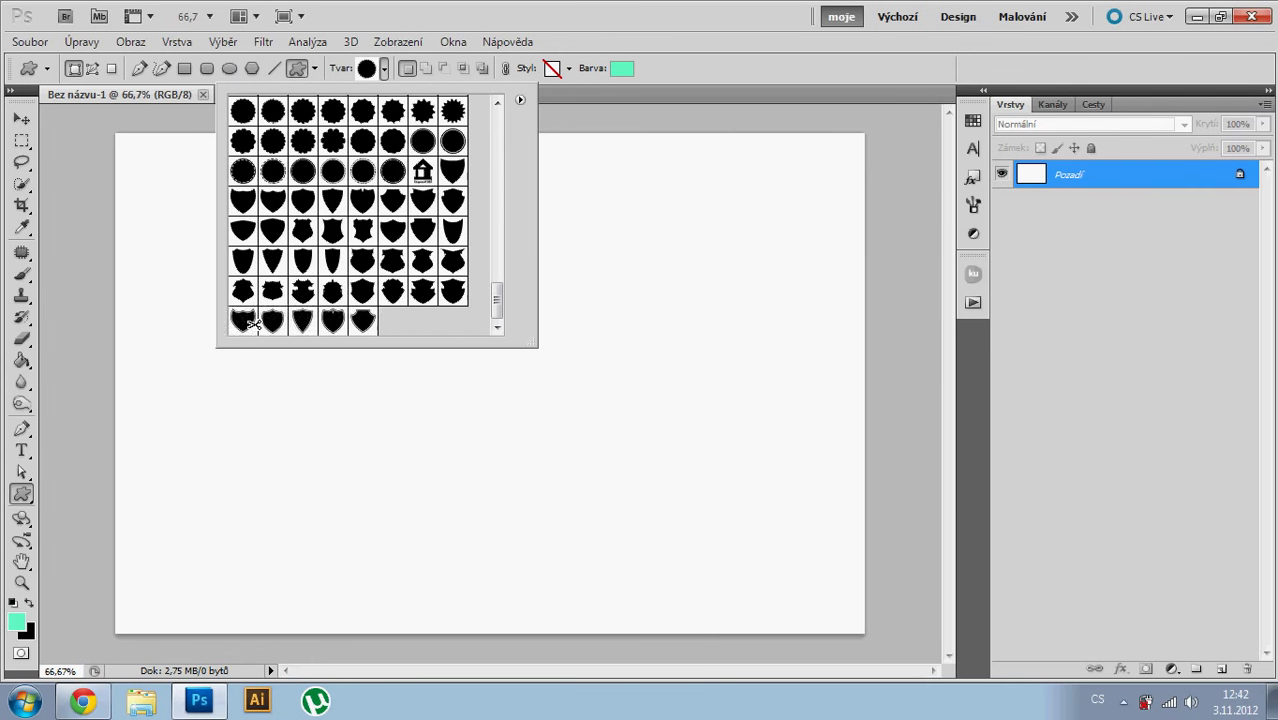
pyautogui.keyDown('alt'); pyautogui.click(251, 331); pyautogui.keyUp('alt')
pyautogui.keyDown('alt'); pyautogui.click(251, 332); pyautogui.keyUp('alt')
pyautogui.keyDown('alt'); pyautogui.click(251, 332); pyautogui.keyUp('alt')
pyautogui.keyDown('alt'); pyautogui.click(252, 331); pyautogui.keyUp('alt')
pyautogui.keyDown('alt'); pyautogui.click(251, 331); pyautogui.keyUp('alt')
pyautogui.keyDown('alt'); pyautogui.click(251, 331); pyautogui.keyUp('alt')
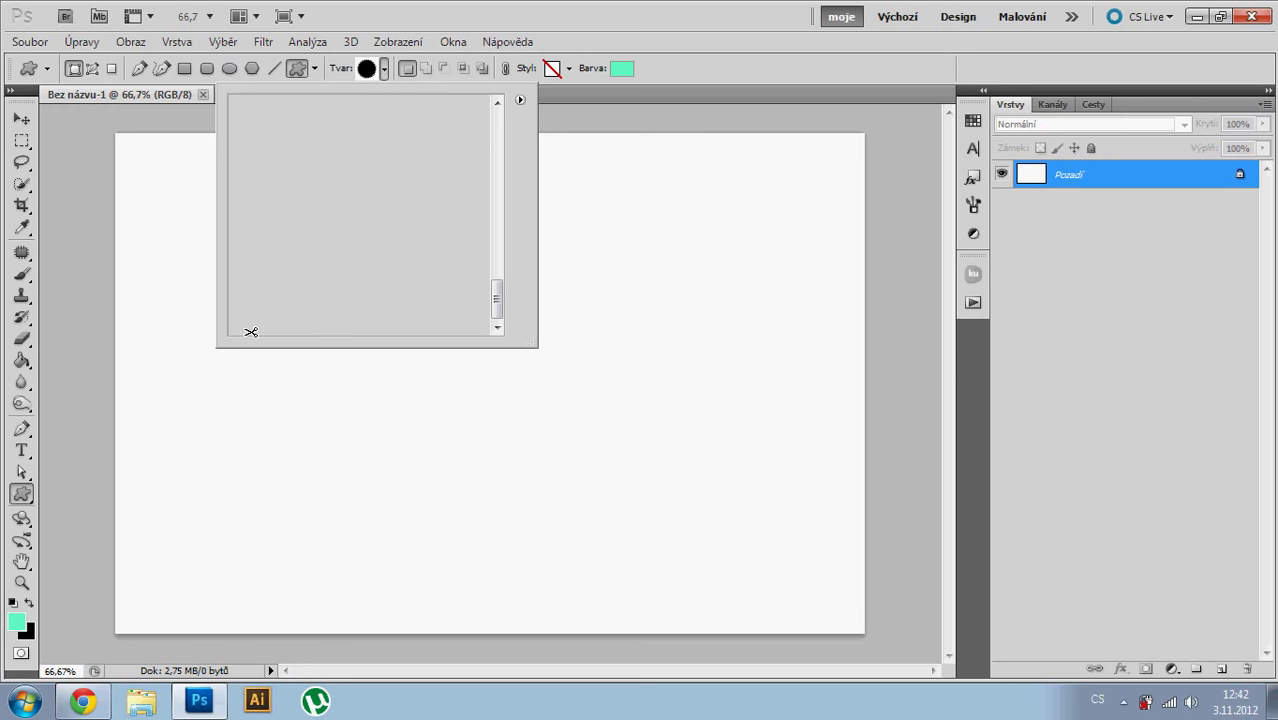
pyautogui.keyDown('alt'); pyautogui.click(251, 331); pyautogui.keyUp('alt')
pyautogui.keyDown('alt'); pyautogui.click(250, 331); pyautogui.keyUp('alt')
pyautogui.keyDown('alt'); pyautogui.click(250, 331); pyautogui.keyUp('alt')
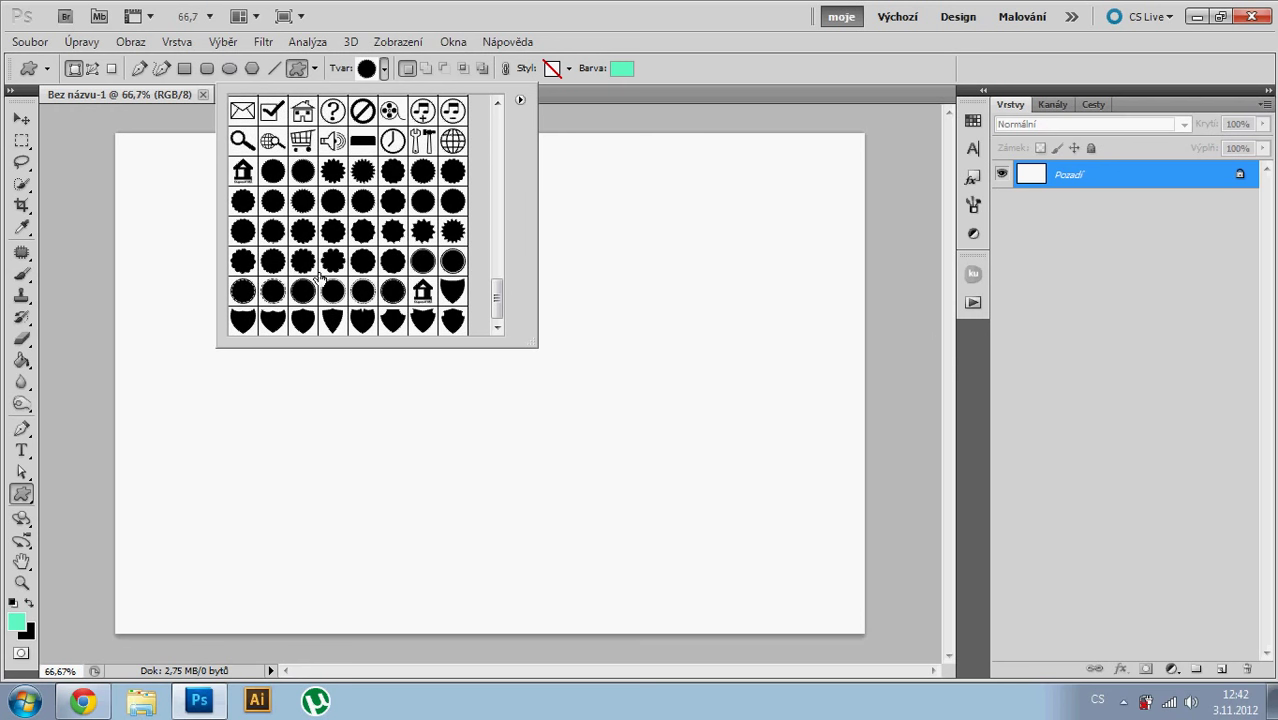
pyautogui.keyDown('alt'); pyautogui.click(425, 290); pyautogui.keyUp('alt')
pyautogui.click(520, 100)
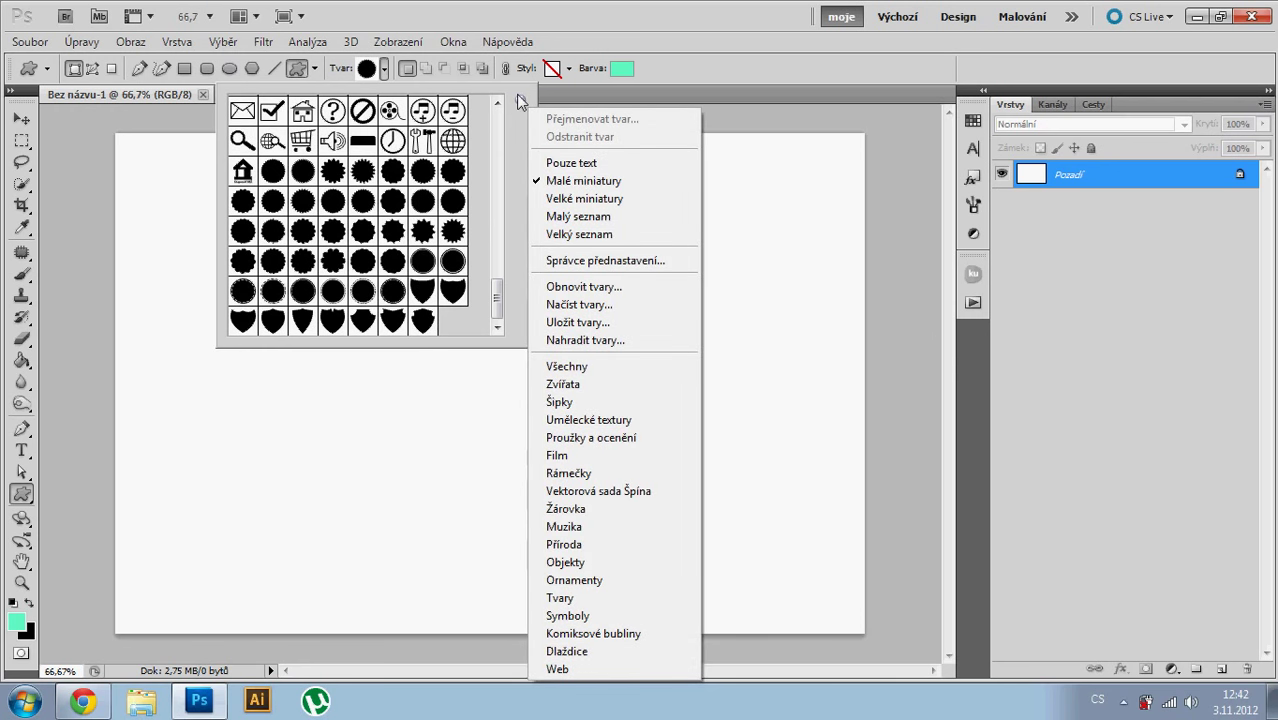
# Load shields-Shapes4FREE.csh and draw a scalloped starburst badge across the canvas
pyautogui.click(585, 304)
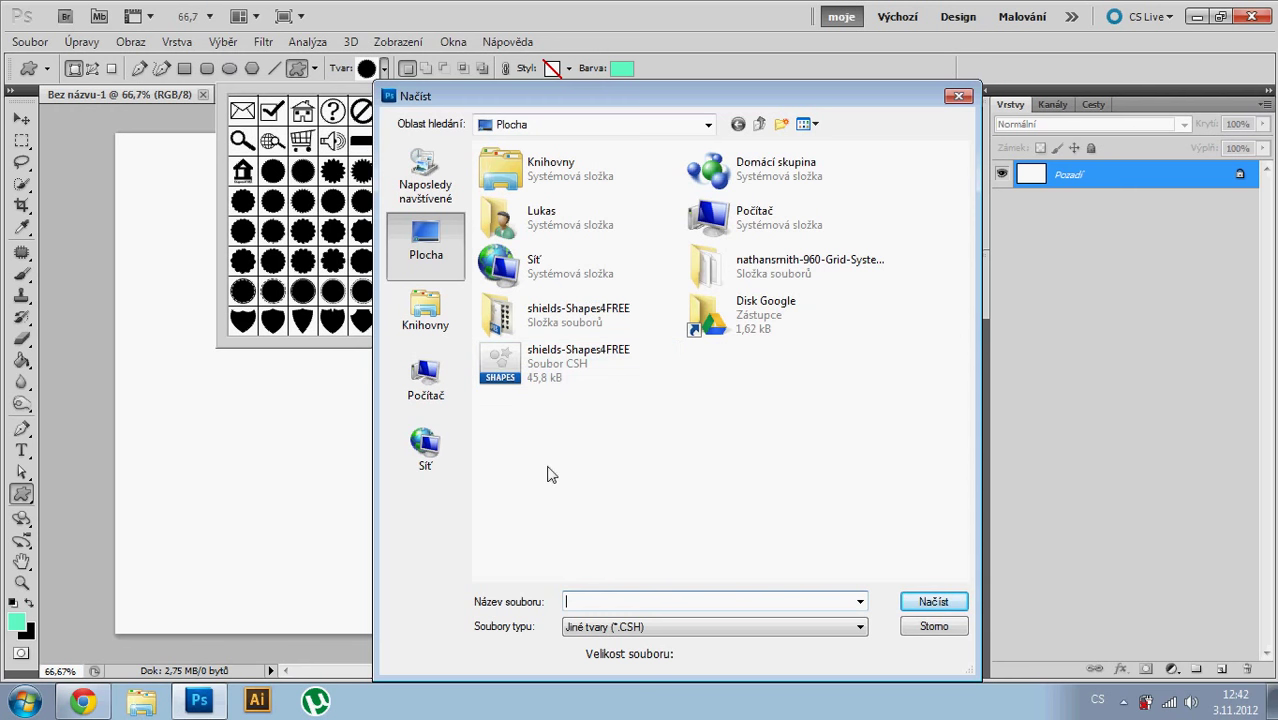
pyautogui.doubleClick(517, 390)
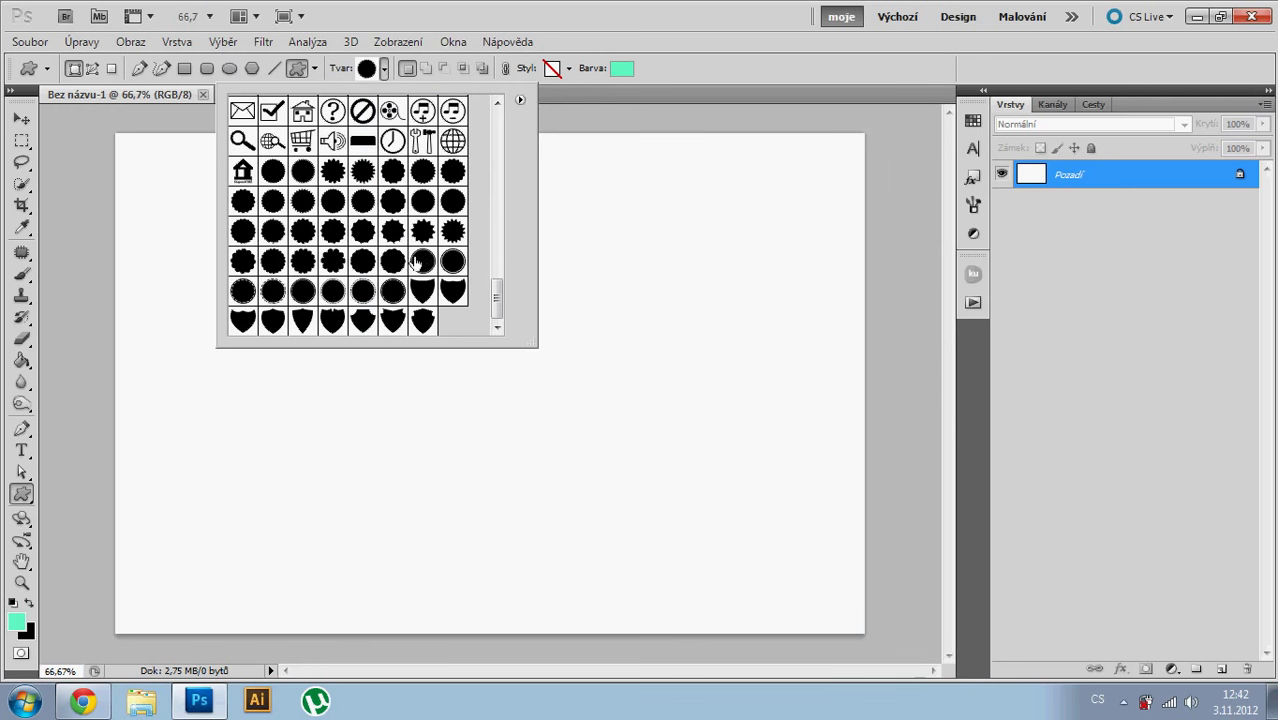
pyautogui.click(303, 235)
pyautogui.click(1123, 177)
pyautogui.moveTo(271, 174)
pyautogui.mouseDown()
pyautogui.moveTo(445, 306)
pyautogui.moveTo(739, 591)
pyautogui.mouseUp()
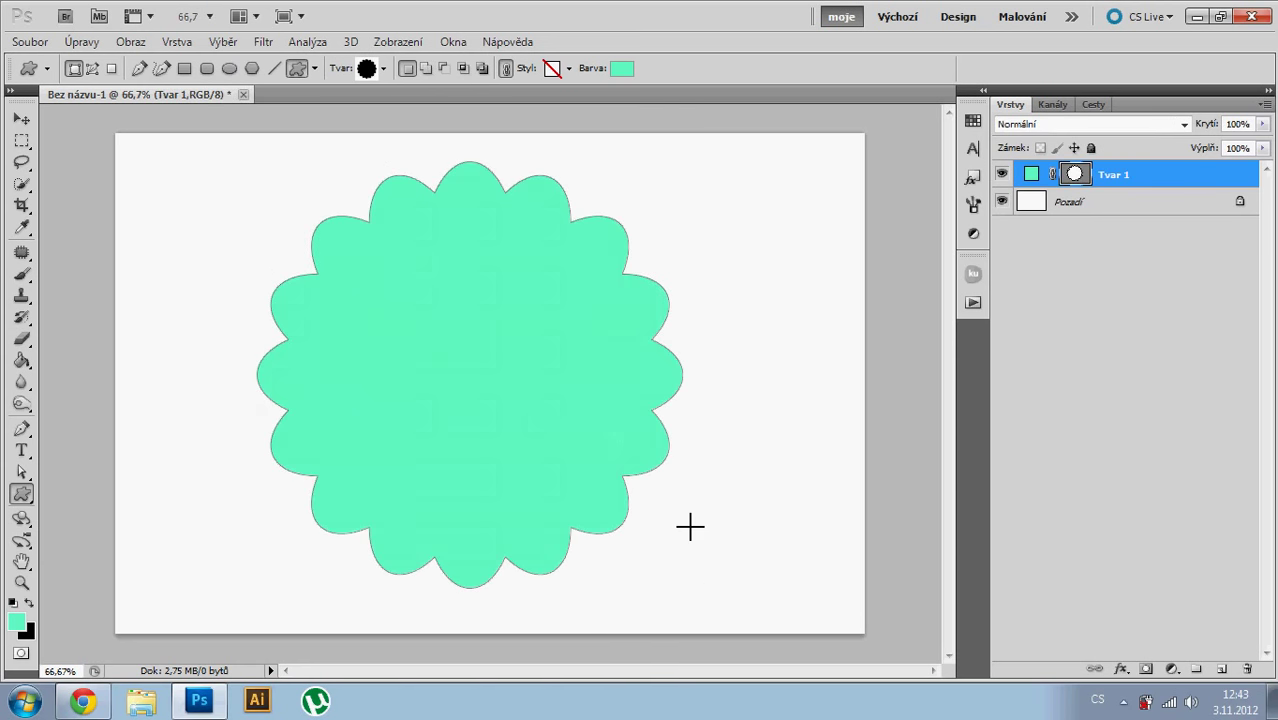
# Nudge the scalloped badge right toward the centre of the canvas
pyautogui.press('v')
pyautogui.moveTo(467, 378); pyautogui.dragTo(485, 380)
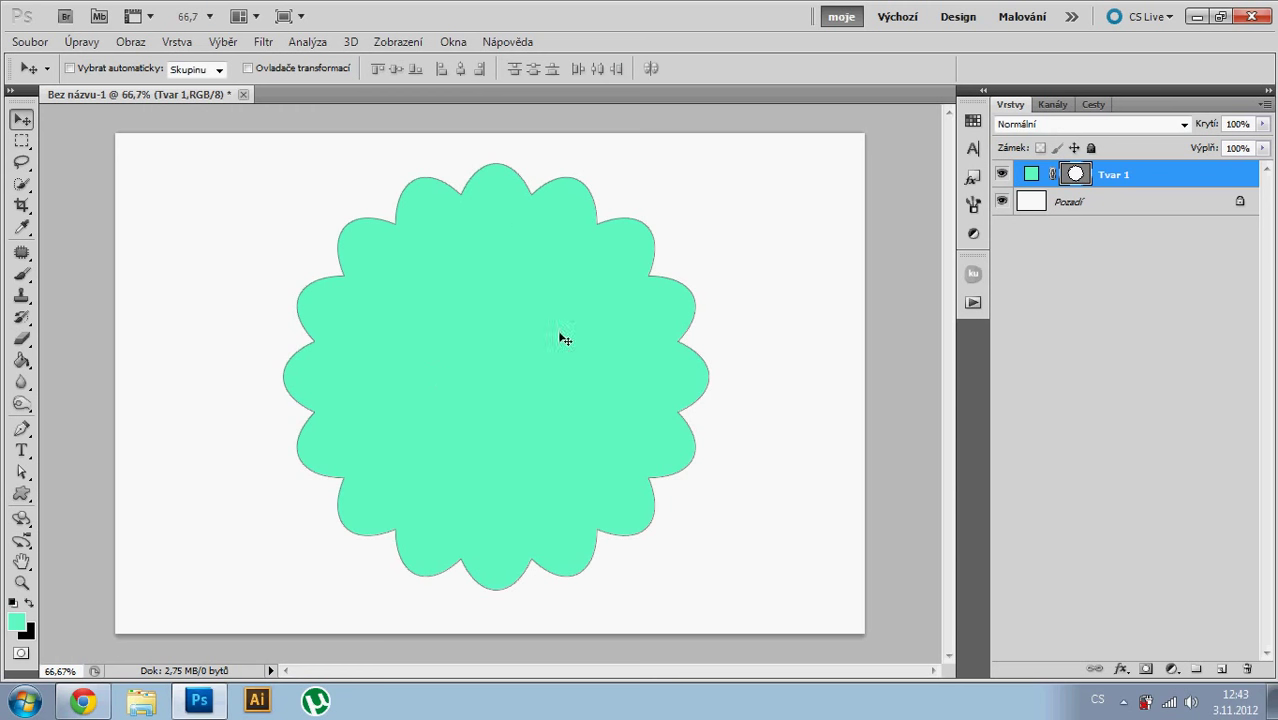
pyautogui.moveTo(485, 362); pyautogui.dragTo(493, 365)
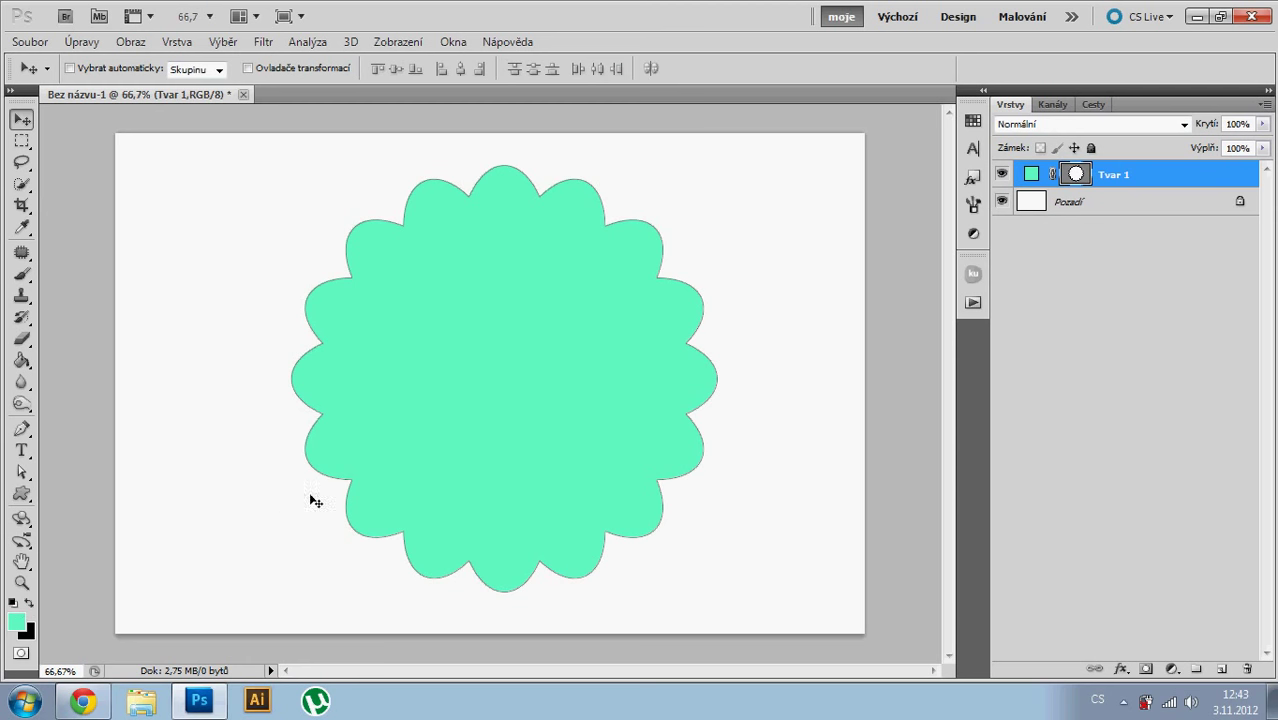
pyautogui.press('f')
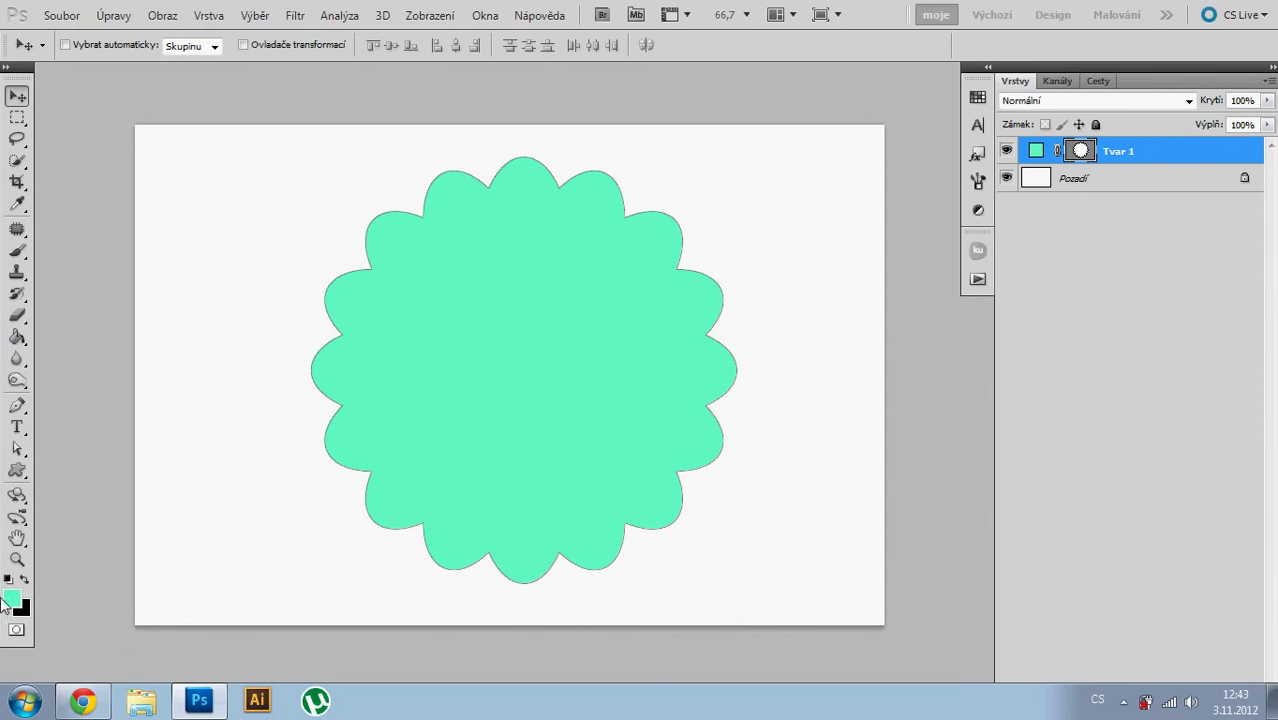
pyautogui.doubleClick(1046, 155)
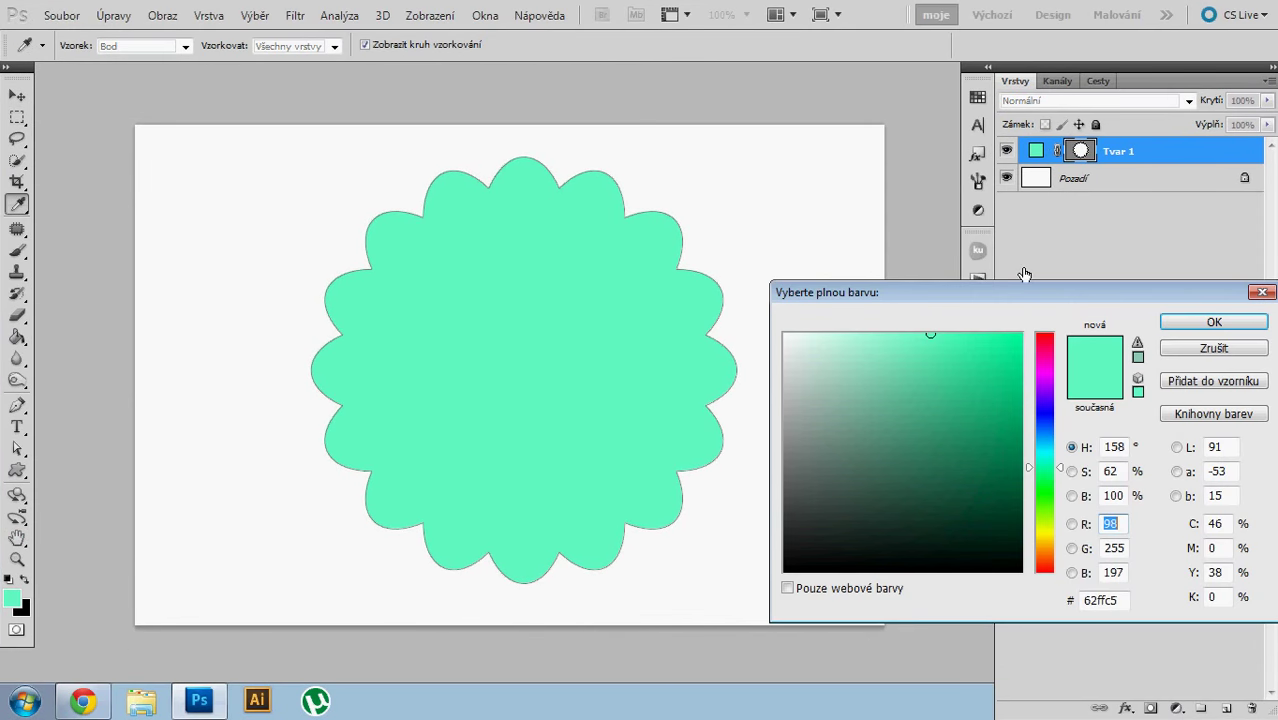
# Change Tvar 1's fill from mint to a darker green (29c93c)
pyautogui.click(973, 383)
pyautogui.moveTo(1047, 462); pyautogui.dragTo(1050, 489)
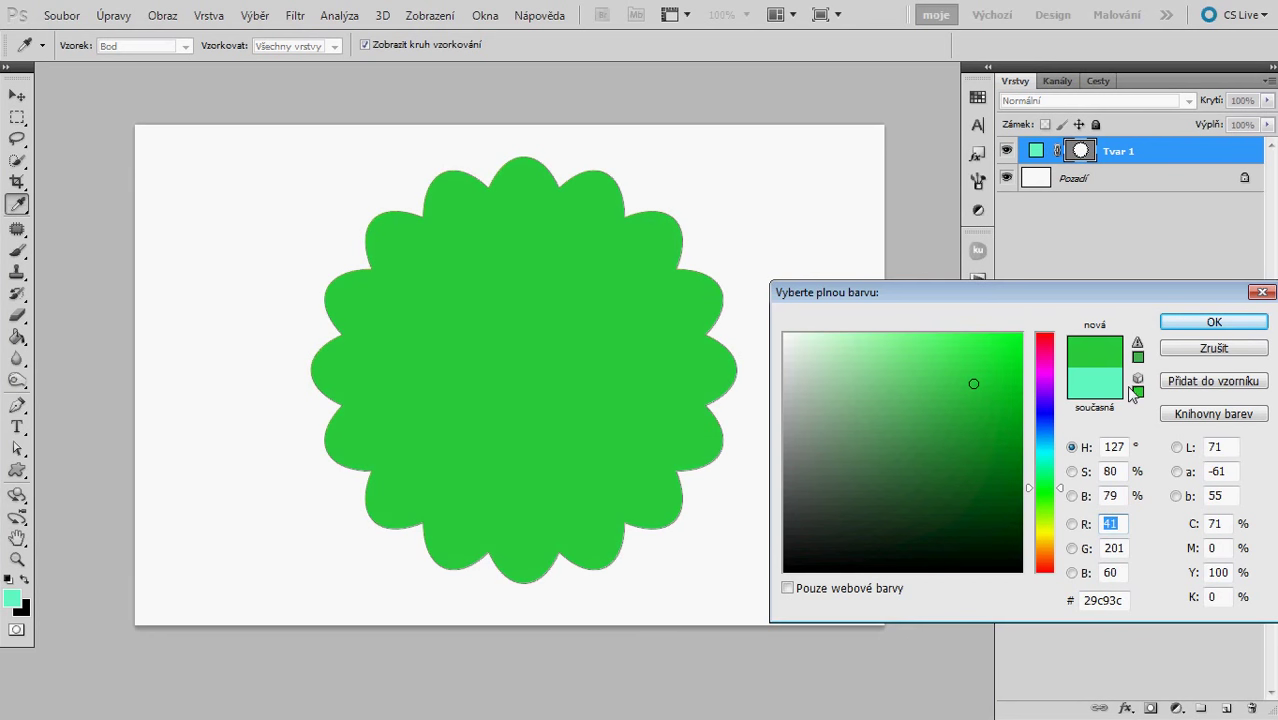
pyautogui.click(1214, 321)
# Fine-tune the badge's position by nudging it a few pixels
pyautogui.press('v')
pyautogui.moveTo(721, 354); pyautogui.dragTo(694, 354)
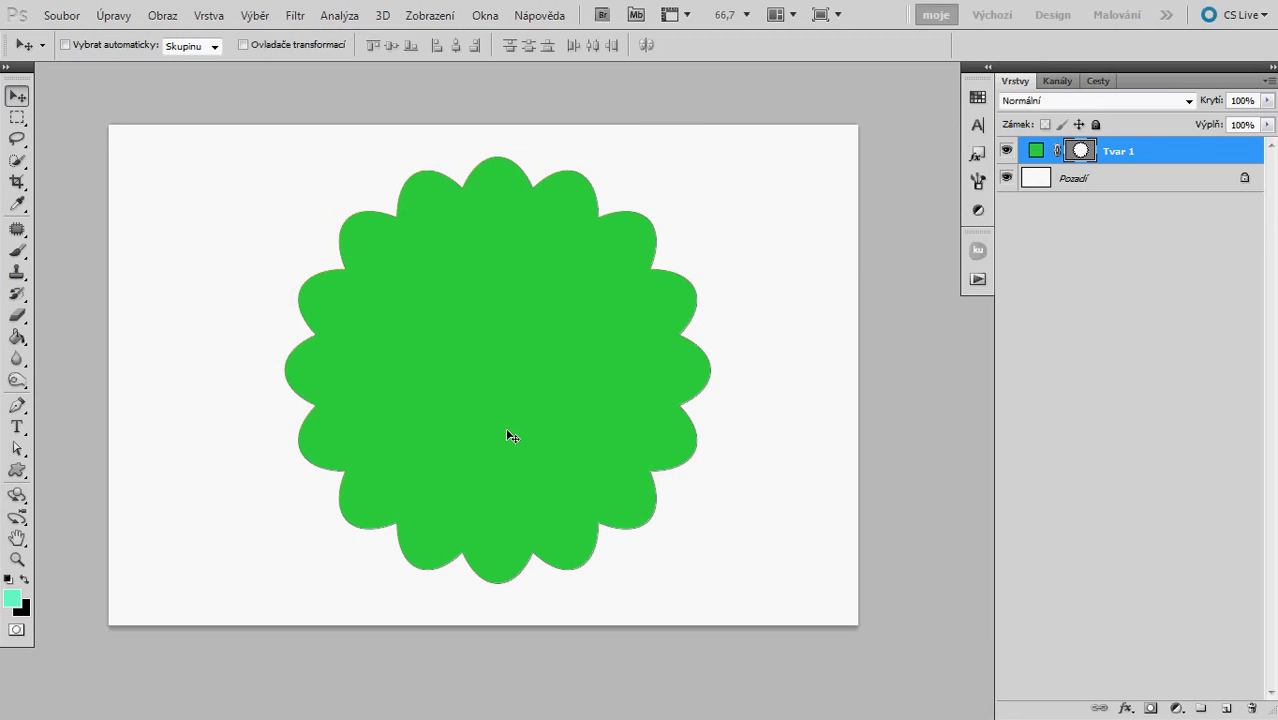
pyautogui.moveTo(516, 391); pyautogui.dragTo(523, 395)
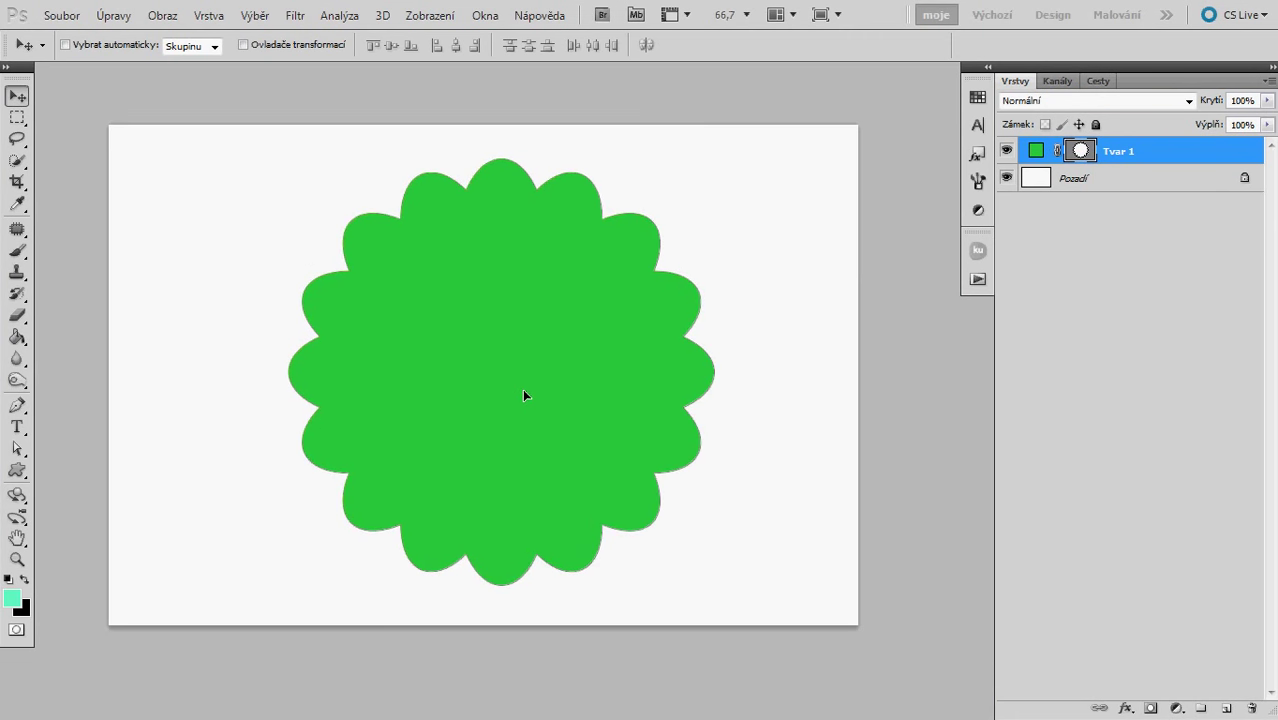
pyautogui.moveTo(523, 390); pyautogui.dragTo(511, 402)
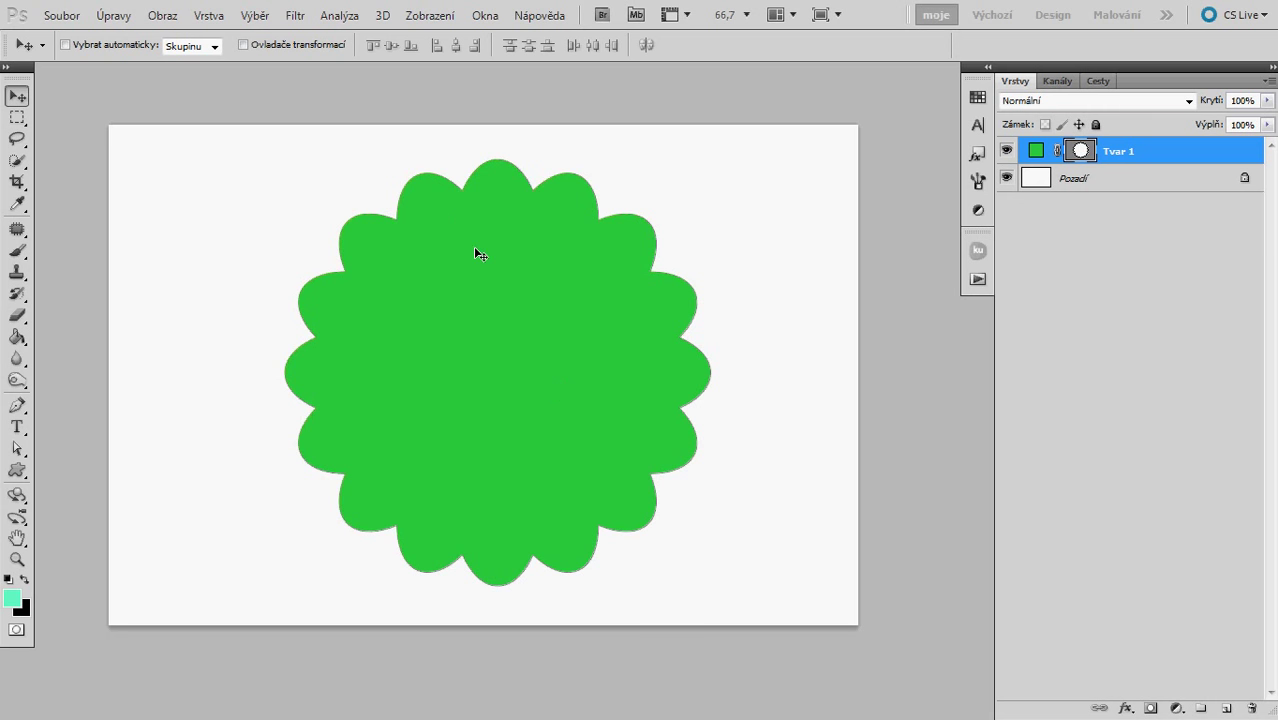
# Draw a rectangular speech bubble above and right of the badge
pyautogui.press('u')
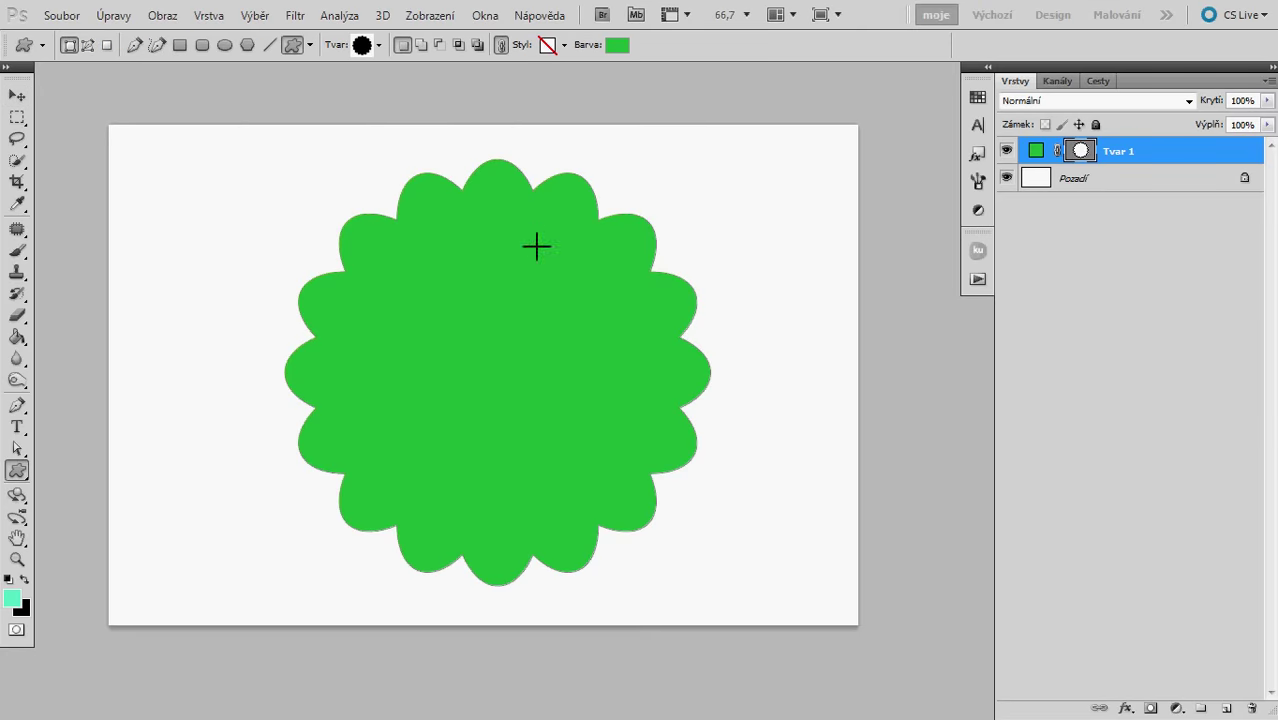
pyautogui.rightClick(15, 472)
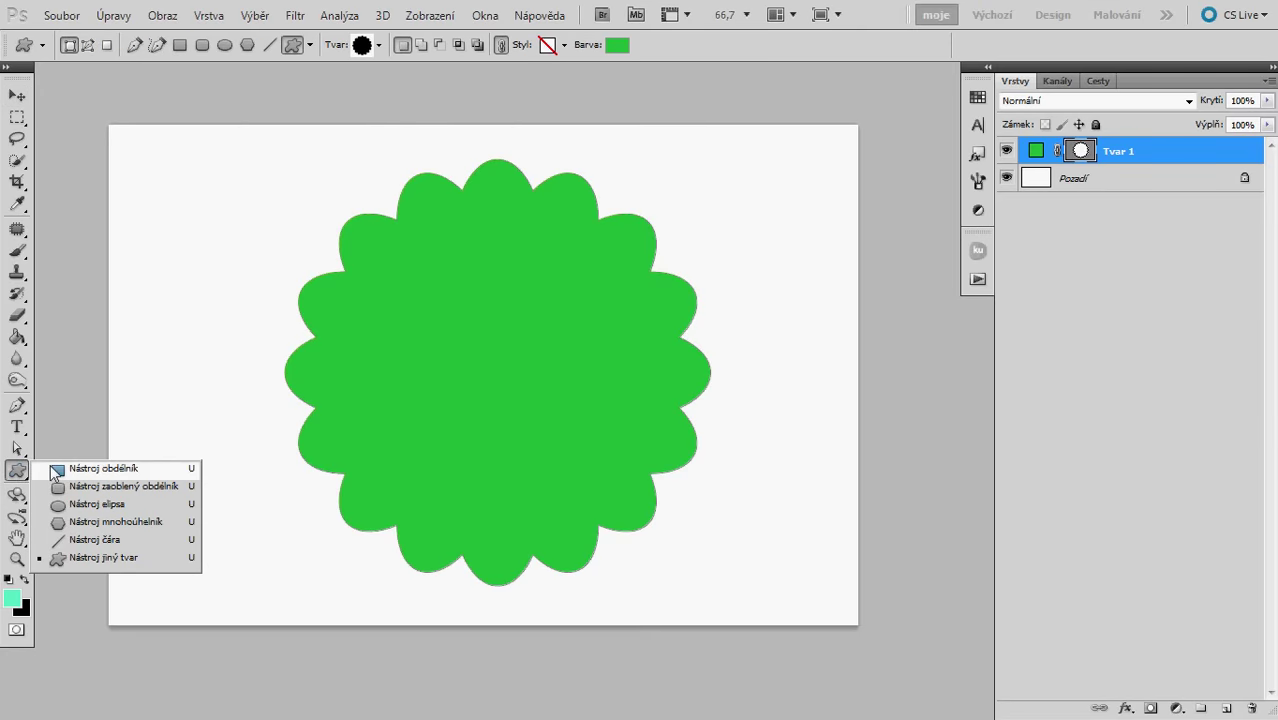
pyautogui.click(100, 560)
pyautogui.click(379, 45)
pyautogui.scroll(3, 515, 250)
pyautogui.scroll(3, 515, 250)
pyautogui.click(413, 283)
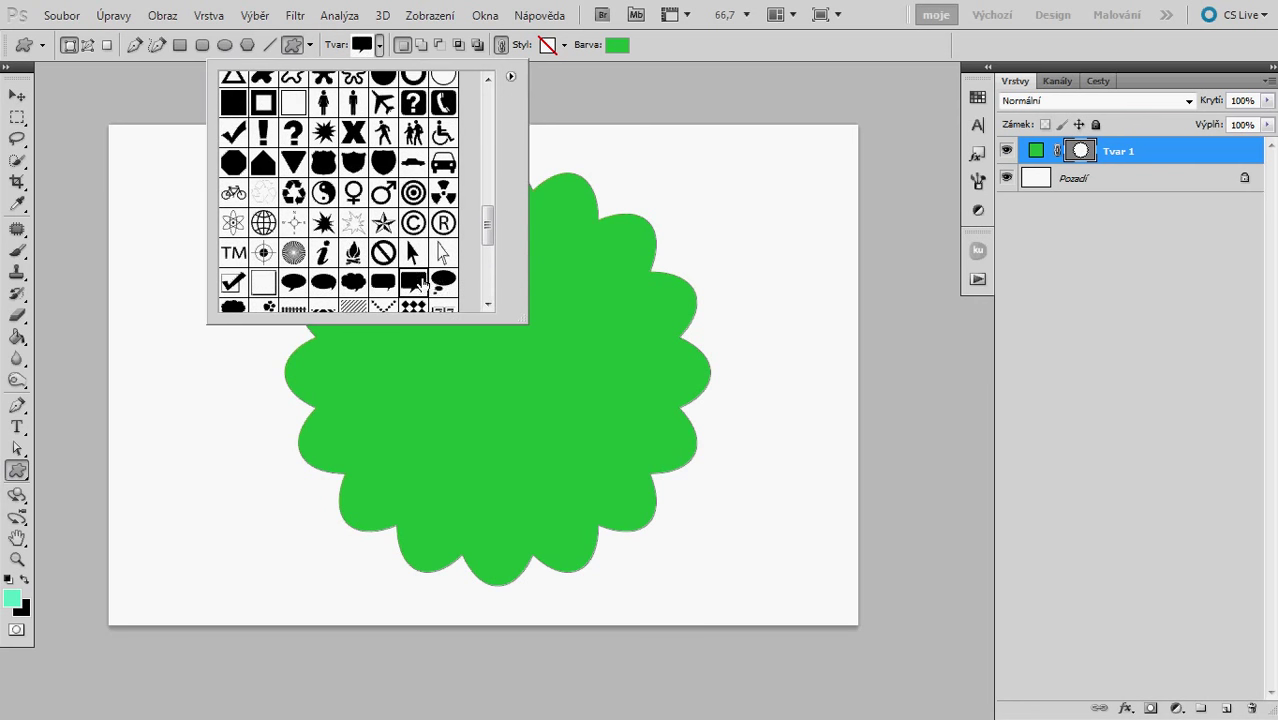
pyautogui.moveTo(667, 192)
pyautogui.mouseDown()
pyautogui.moveTo(762, 272)
pyautogui.moveTo(733, 223)
pyautogui.moveTo(697, 245)
pyautogui.mouseUp()
# Undo the move and the speech bubble, then add empty layer Vrstva 1 above the badge
pyautogui.press('v')
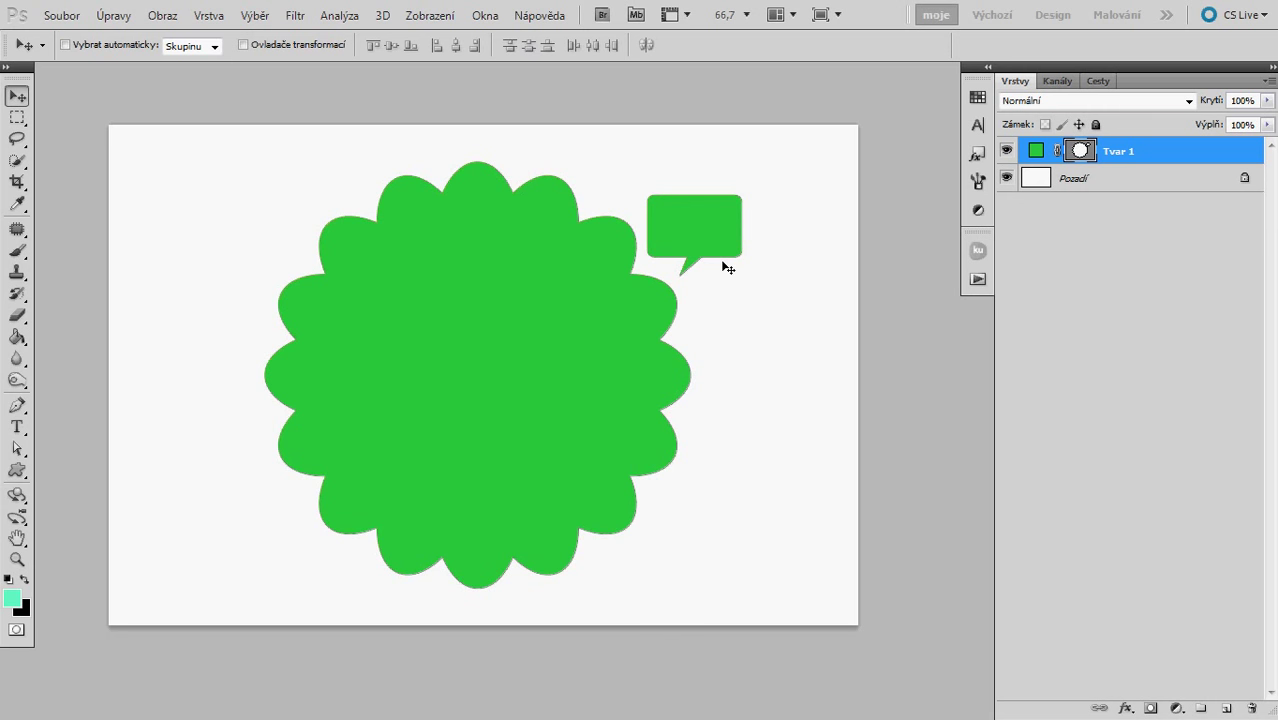
pyautogui.hotkey('ctrl', 'z')
pyautogui.hotkey('ctrl', 'alt', 'z')
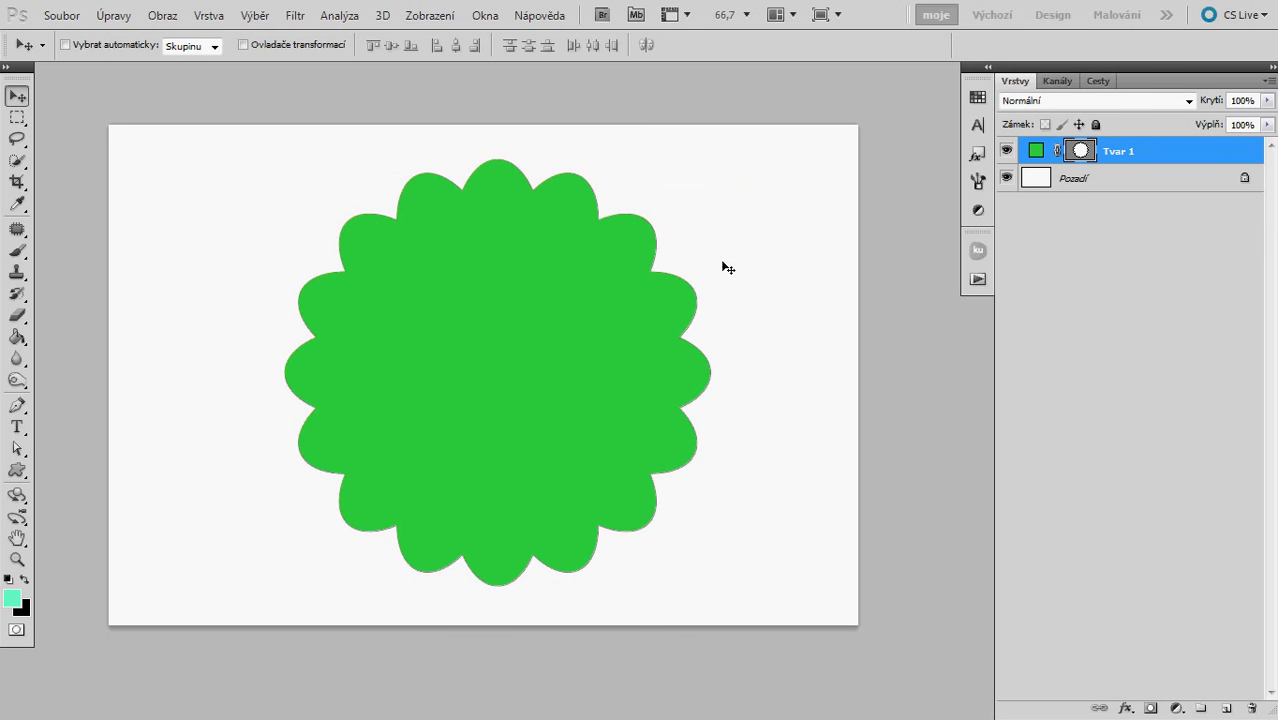
pyautogui.hotkey('ctrl', 'shift', 'alt', 'n')
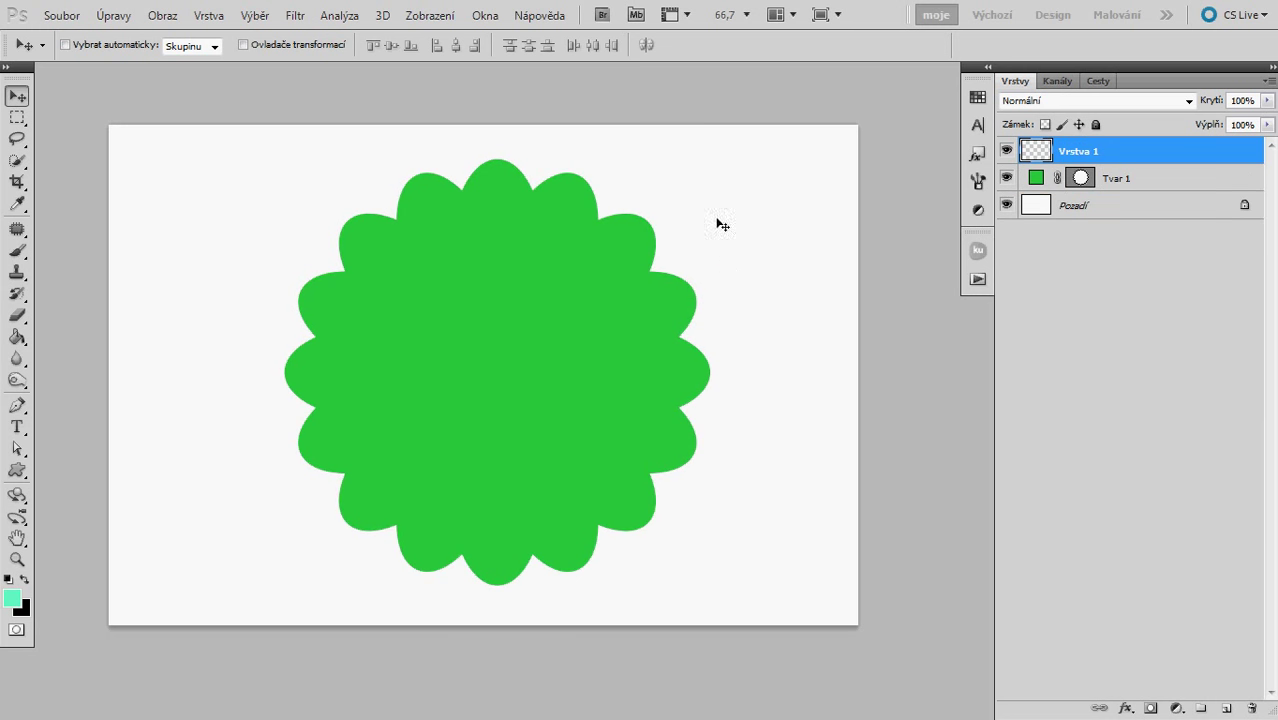
pyautogui.press('u')
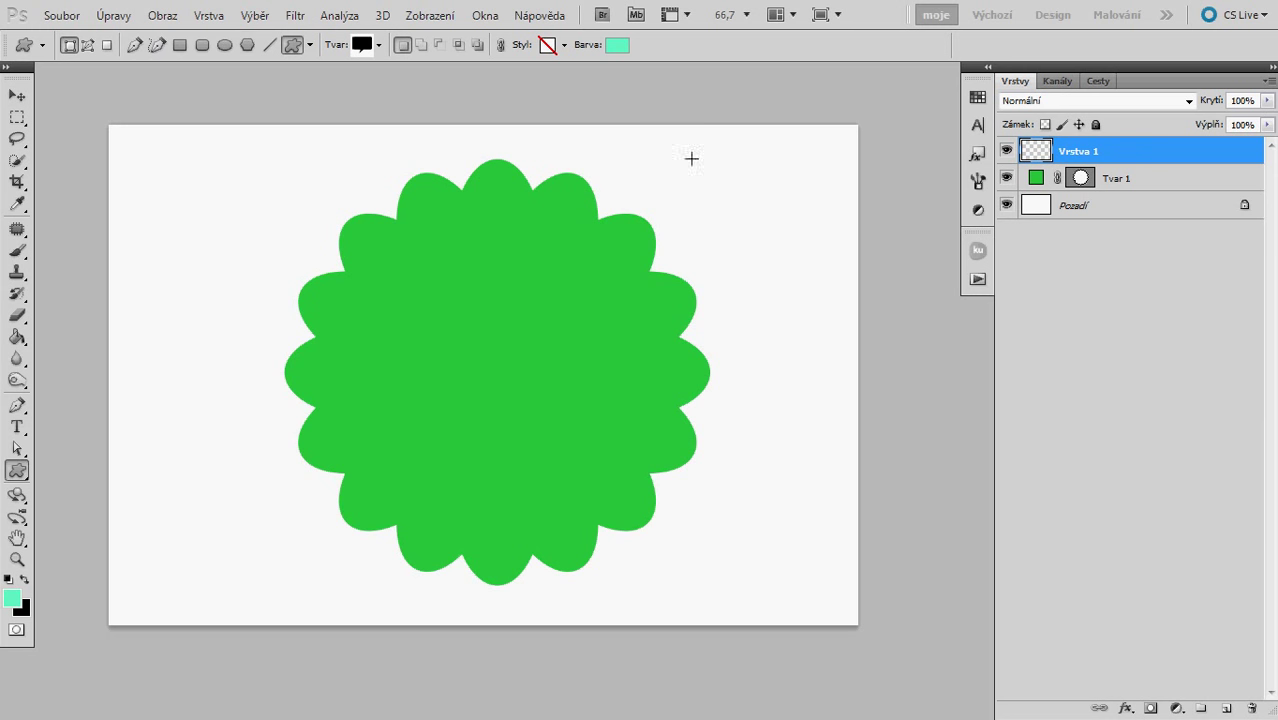
pyautogui.moveTo(681, 151); pyautogui.dragTo(828, 275)
pyautogui.press('v')
pyautogui.moveTo(756, 232); pyautogui.dragTo(766, 223)
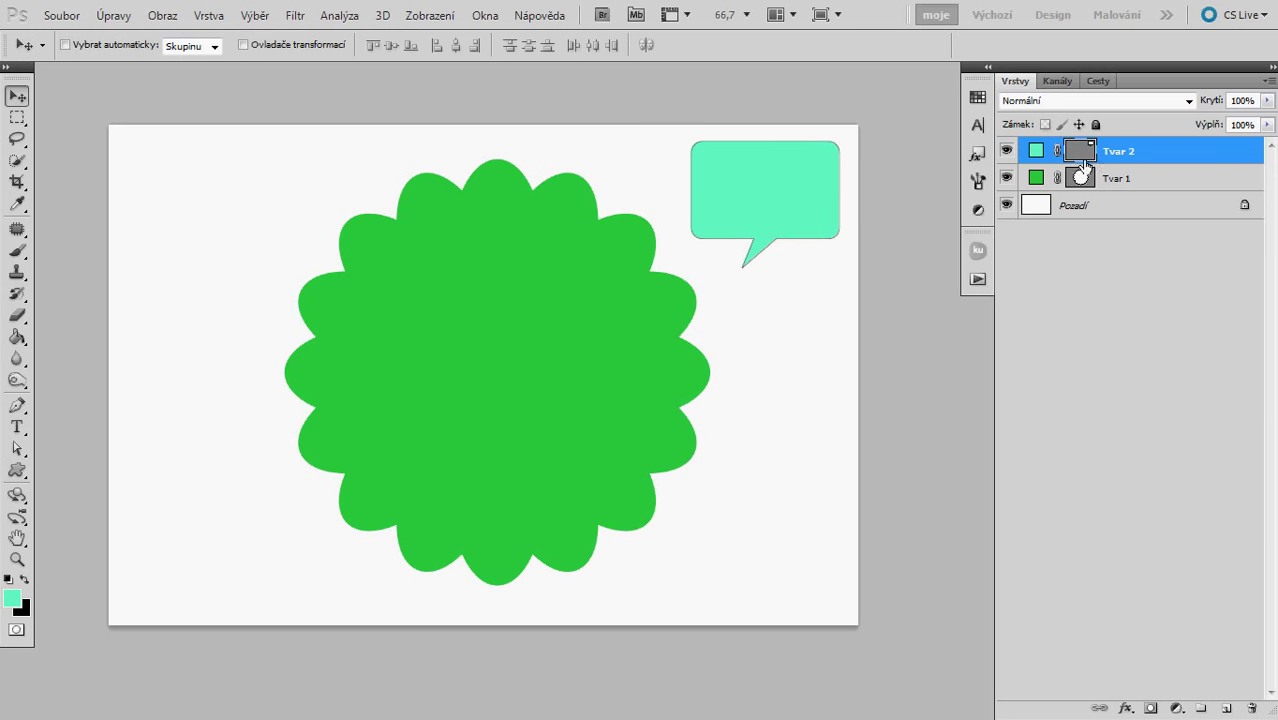
pyautogui.click(1007, 151)
pyautogui.click(1007, 178)
pyautogui.click(1008, 151)
pyautogui.click(1162, 172)
pyautogui.click(1152, 214)
pyautogui.click(1169, 162)
pyautogui.moveTo(664, 353)
pyautogui.mouseDown()
pyautogui.moveTo(644, 362)
pyautogui.moveTo(661, 356)
pyautogui.mouseUp()
pyautogui.doubleClick(1041, 160)
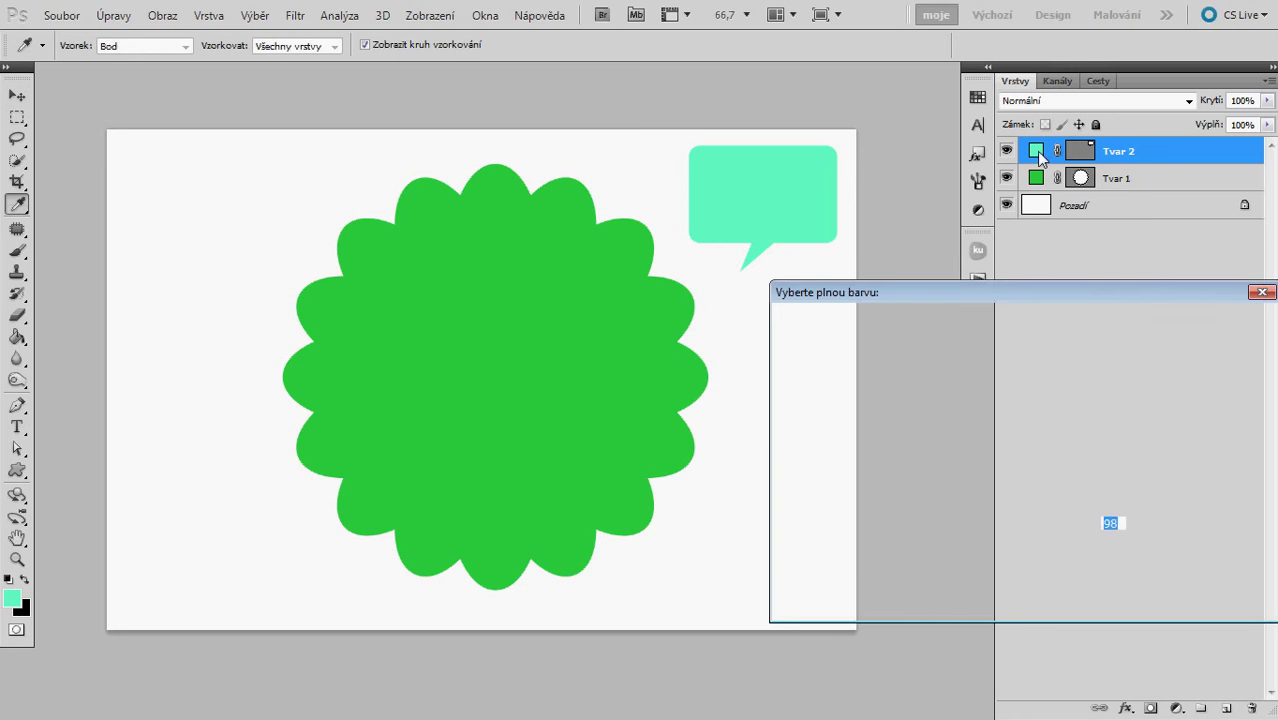
pyautogui.click(1204, 326)
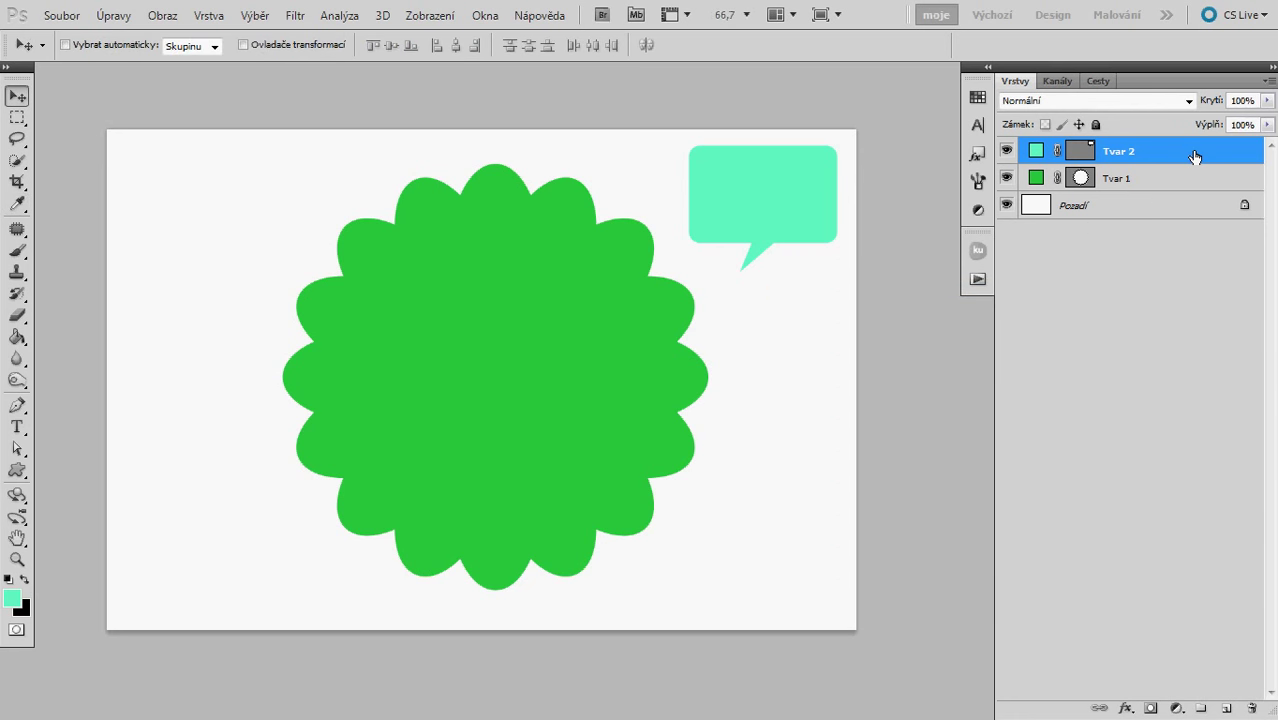
pyautogui.doubleClick(1194, 157)
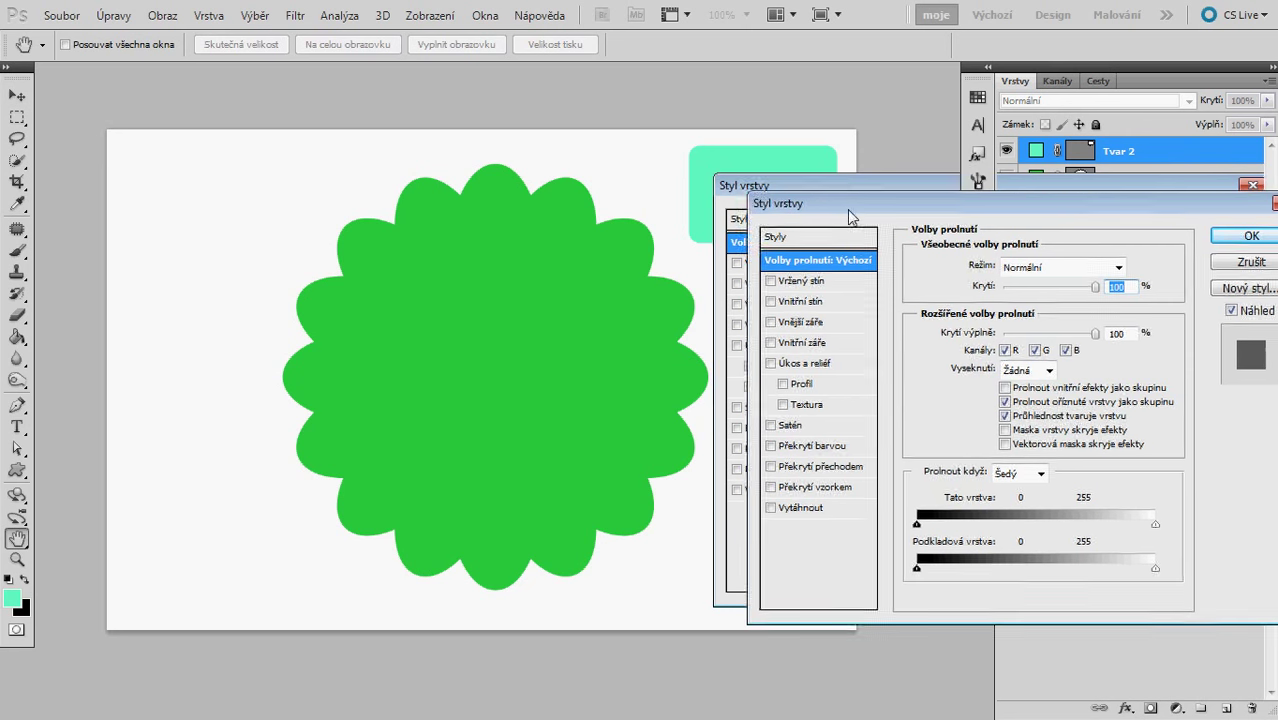
# Try and remove Stroke, Satin and Color Overlay effects on the speech bubble
pyautogui.moveTo(810, 176); pyautogui.dragTo(853, 213)
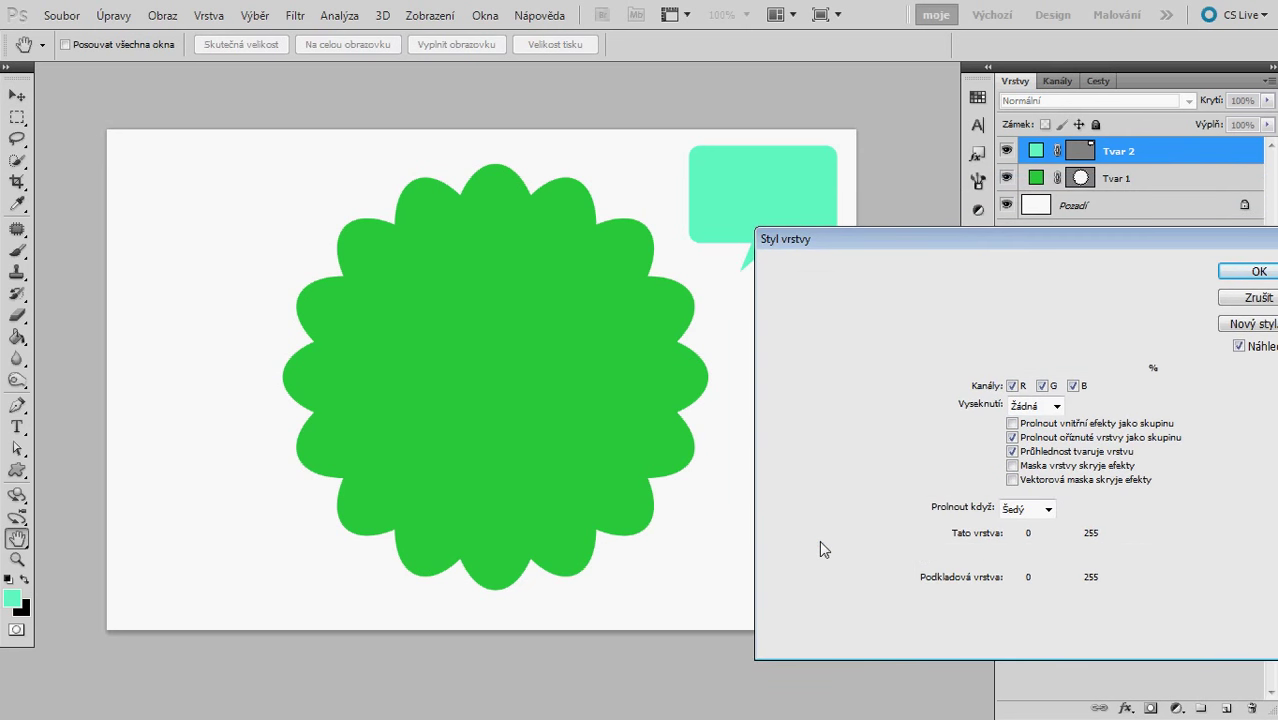
pyautogui.click(789, 546)
pyautogui.click(778, 543)
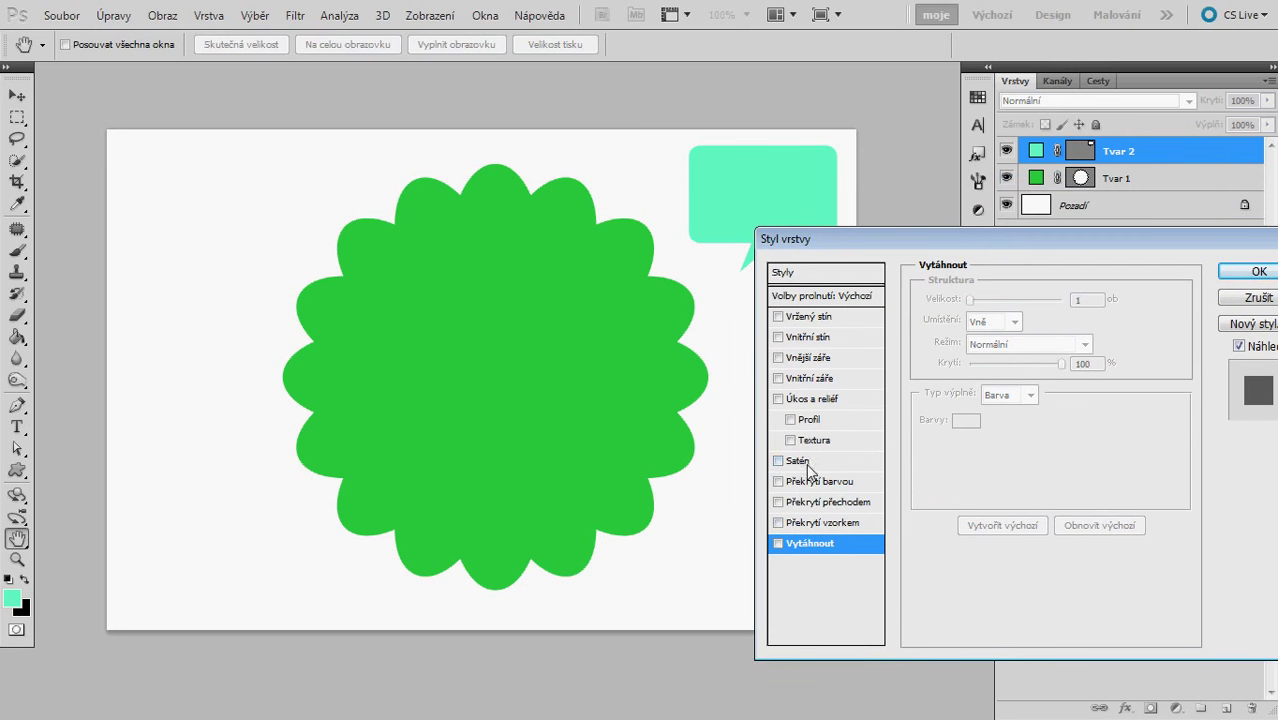
pyautogui.click(806, 463)
pyautogui.click(778, 461)
pyautogui.click(778, 482)
# Give the speech bubble a dark green preset Gradient Overlay and confirm the style
pyautogui.click(826, 503)
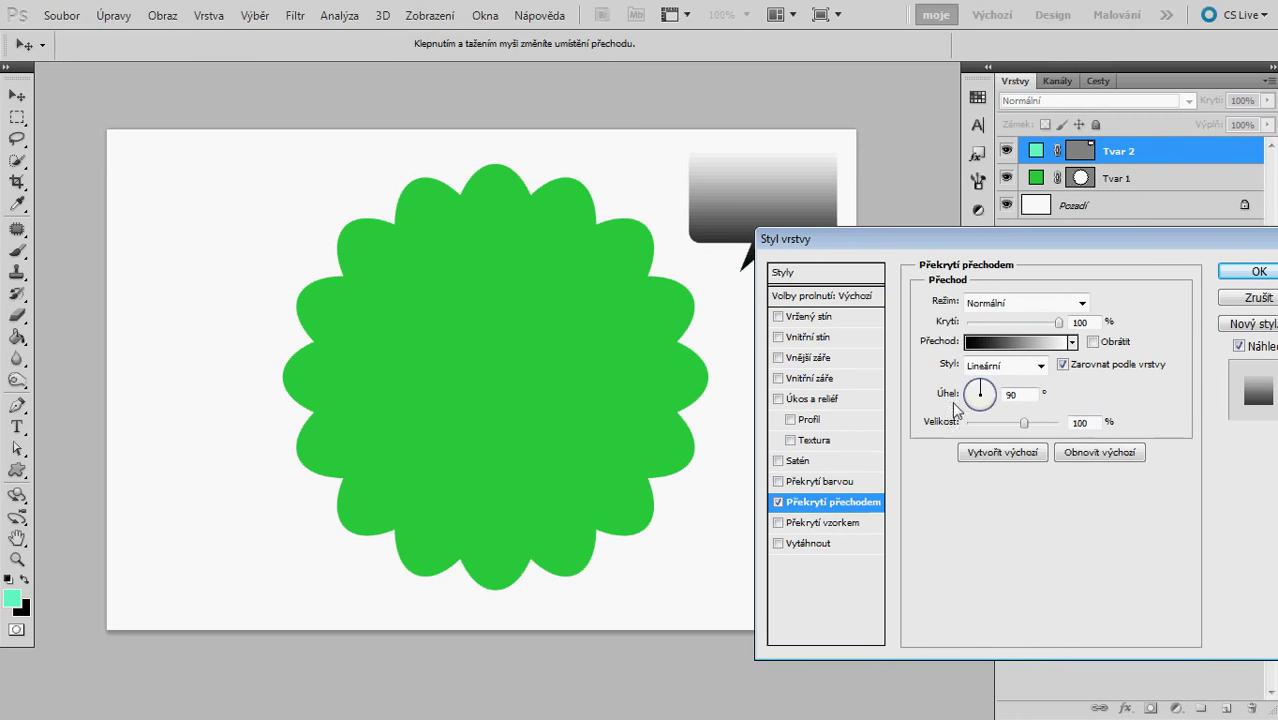
pyautogui.click(1028, 350)
pyautogui.click(1015, 407)
pyautogui.click(1015, 437)
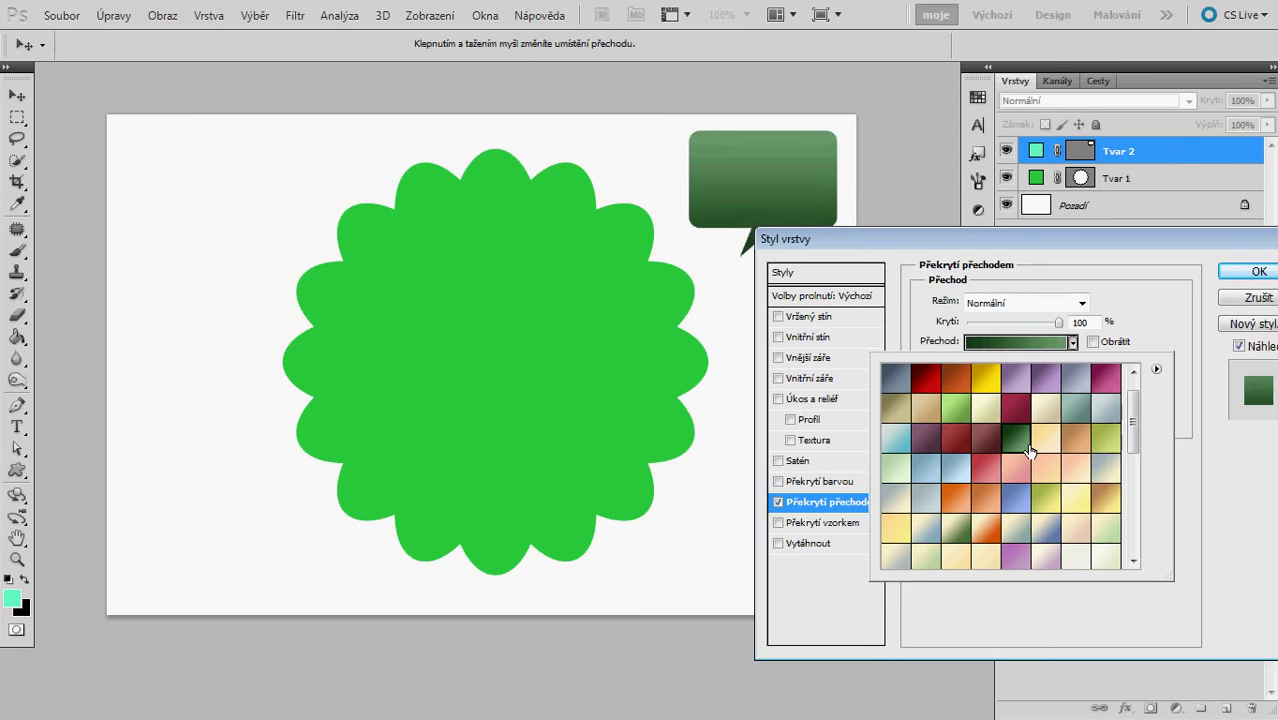
pyautogui.click(1258, 271)
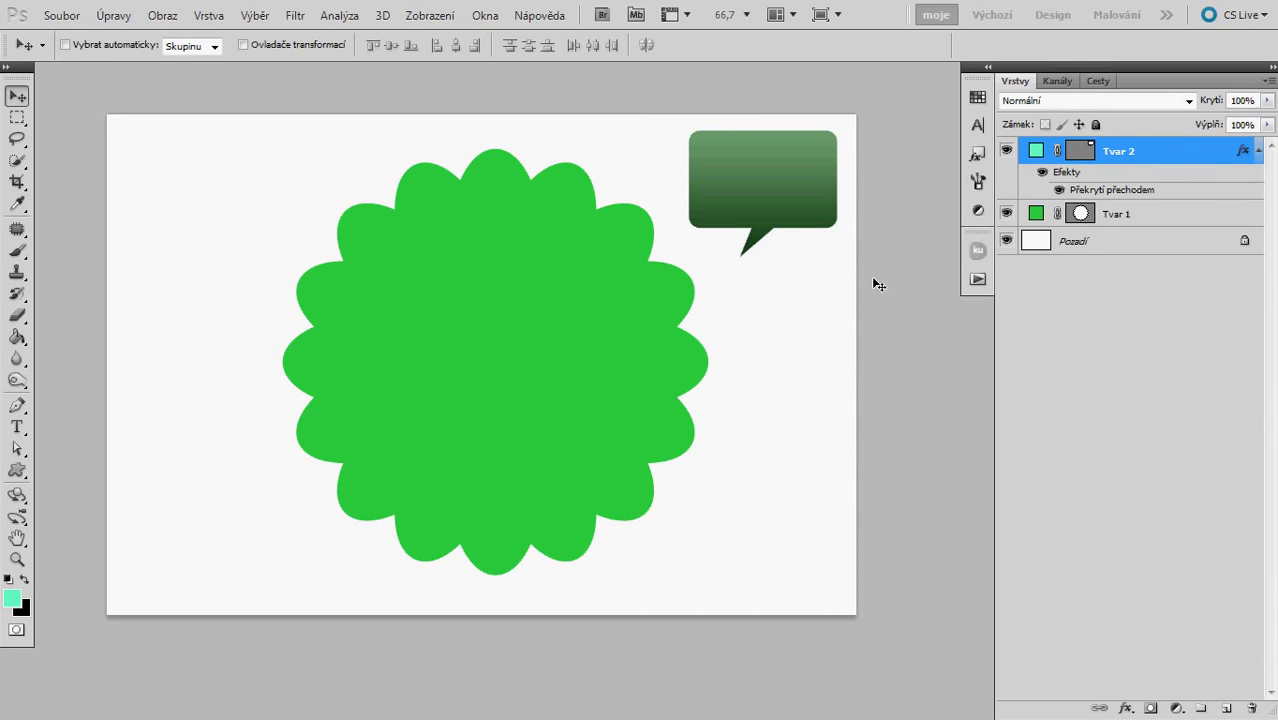
pyautogui.moveTo(871, 276); pyautogui.dragTo(773, 325)
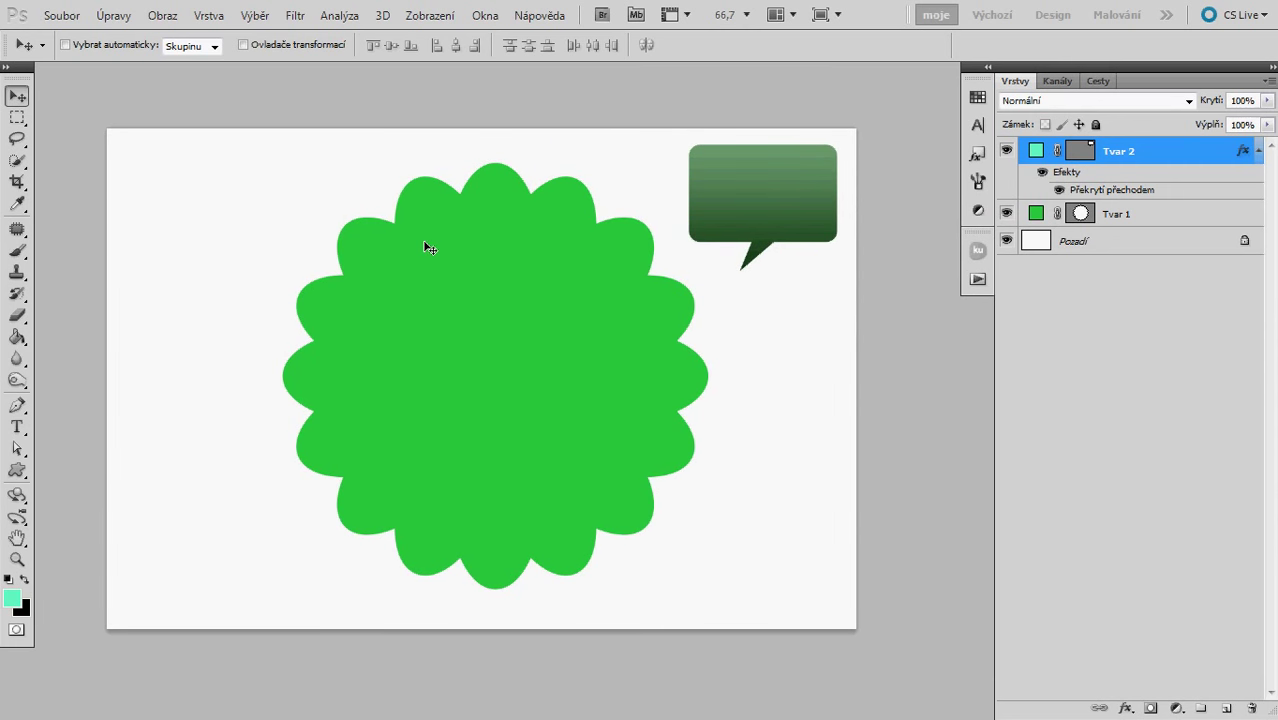
# Choose the sitting cat shape for the Custom Shape tool
pyautogui.press('u')
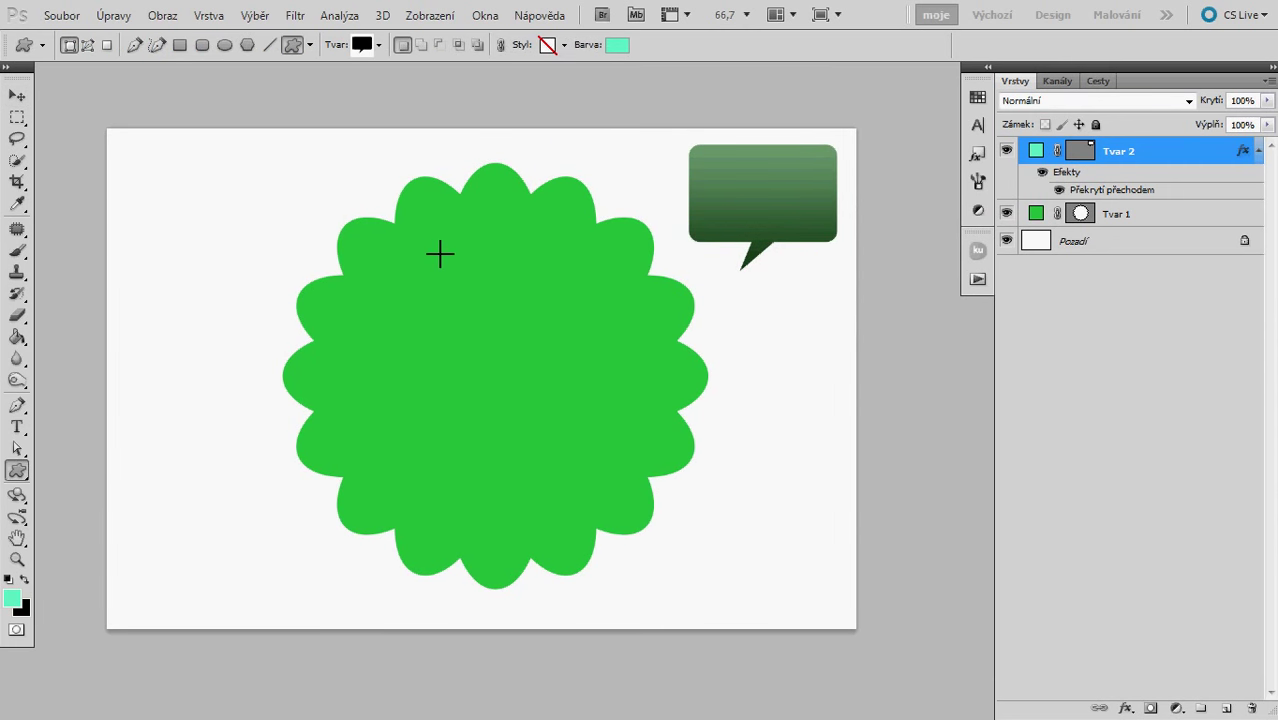
pyautogui.click(379, 45)
pyautogui.scroll(-3, 378, 232)
pyautogui.scroll(3, 377, 231)
pyautogui.scroll(3, 378, 230)
pyautogui.scroll(3, 380, 228)
pyautogui.scroll(5, 379, 228)
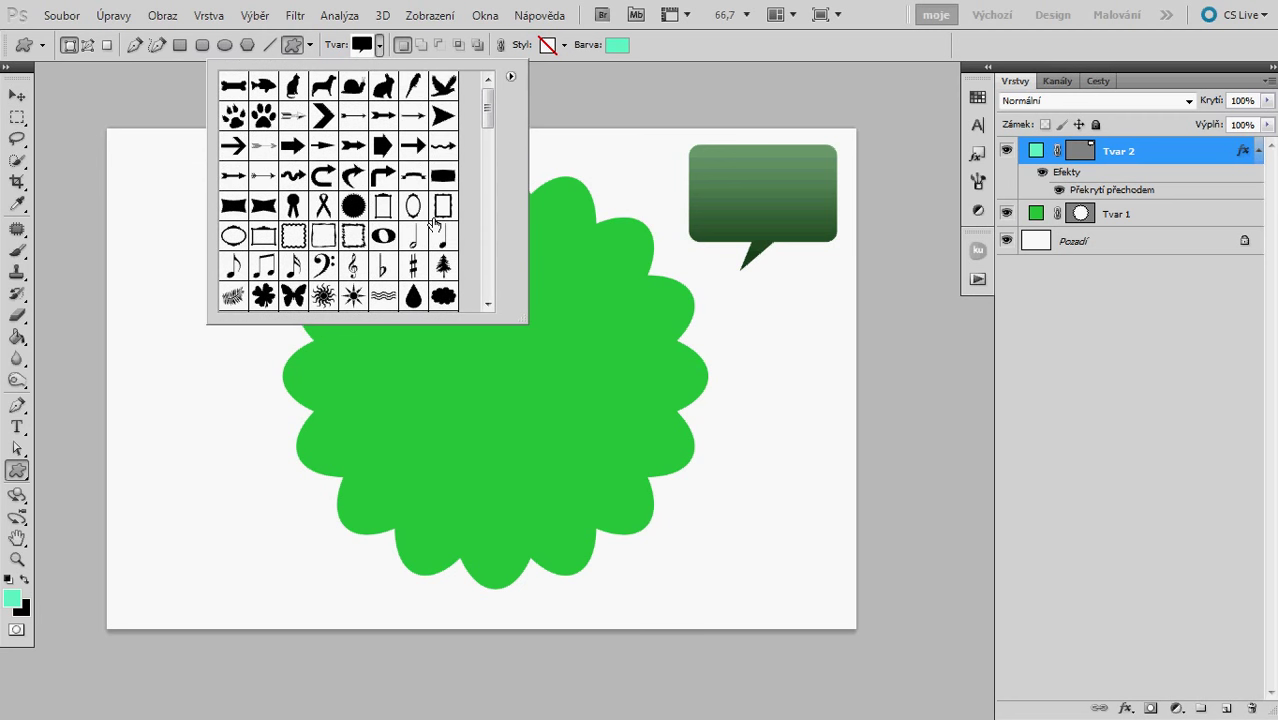
pyautogui.click(293, 86)
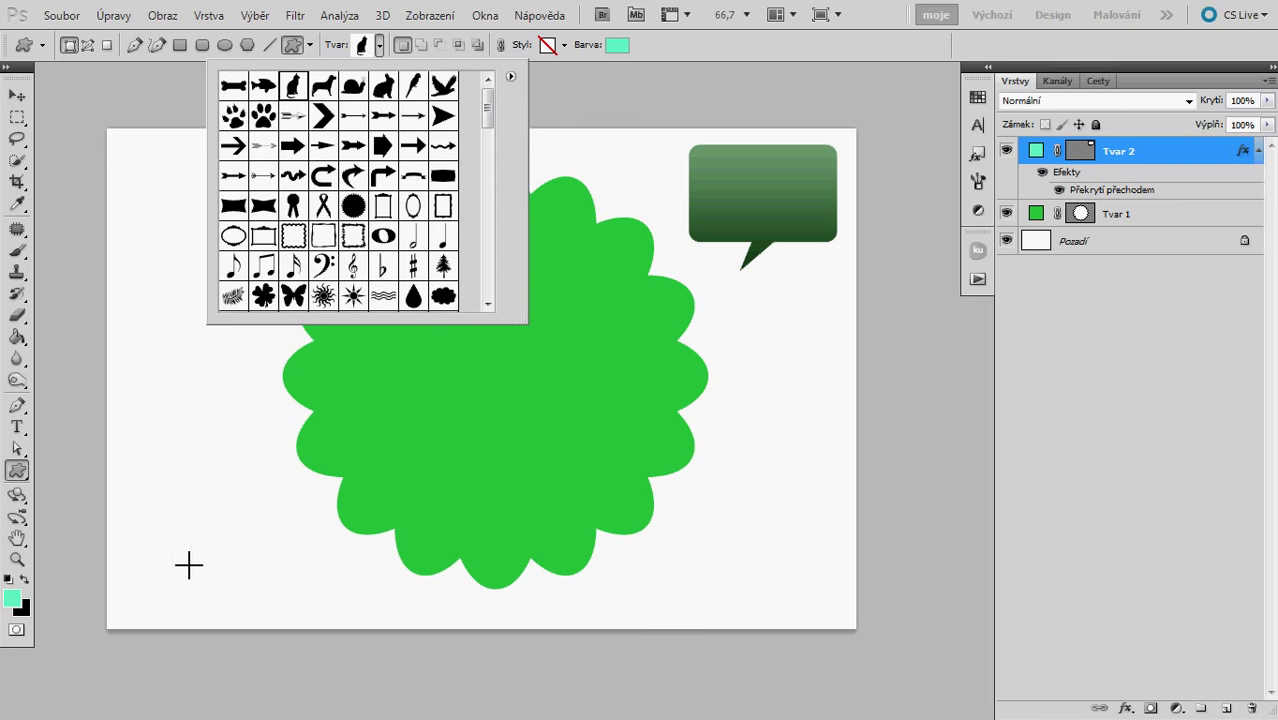
pyautogui.click(1208, 163)
# Draw the proportional mint cat at the lower left, then nudge it slightly right and down
pyautogui.hotkey('ctrl', 'shift', 'alt', 'n')
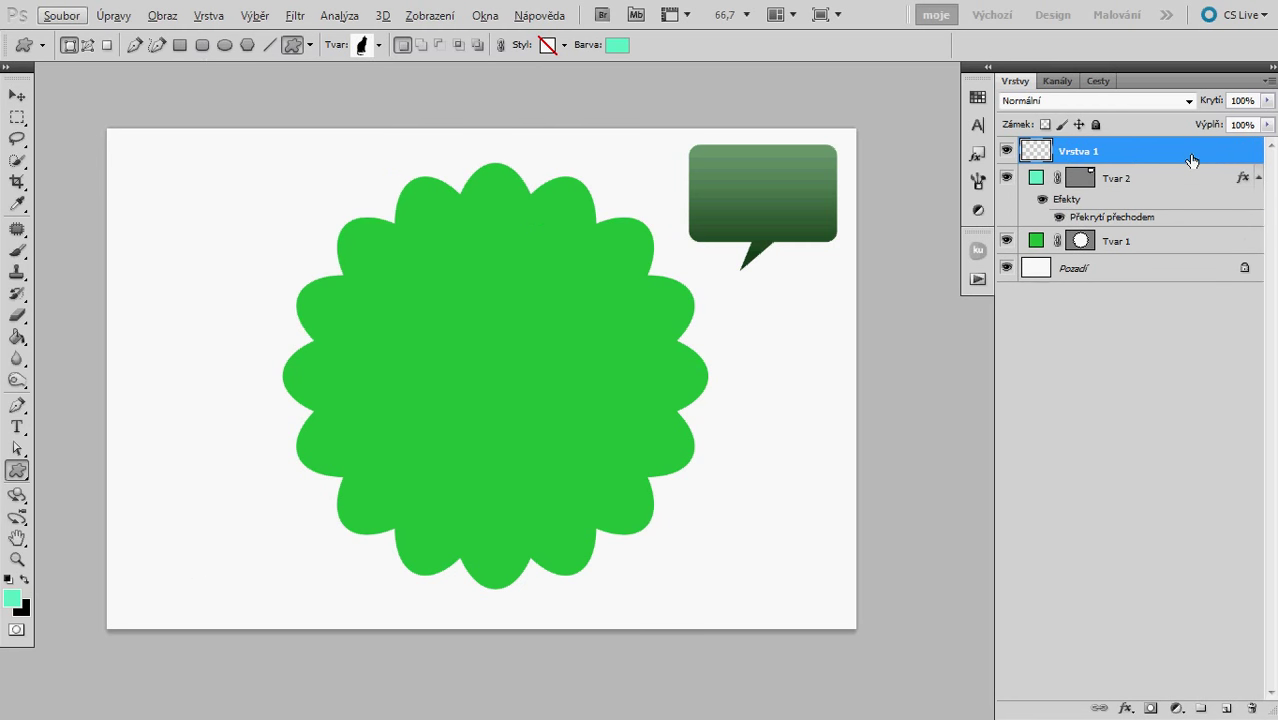
pyautogui.moveTo(143, 596); pyautogui.dragTo(128, 572)
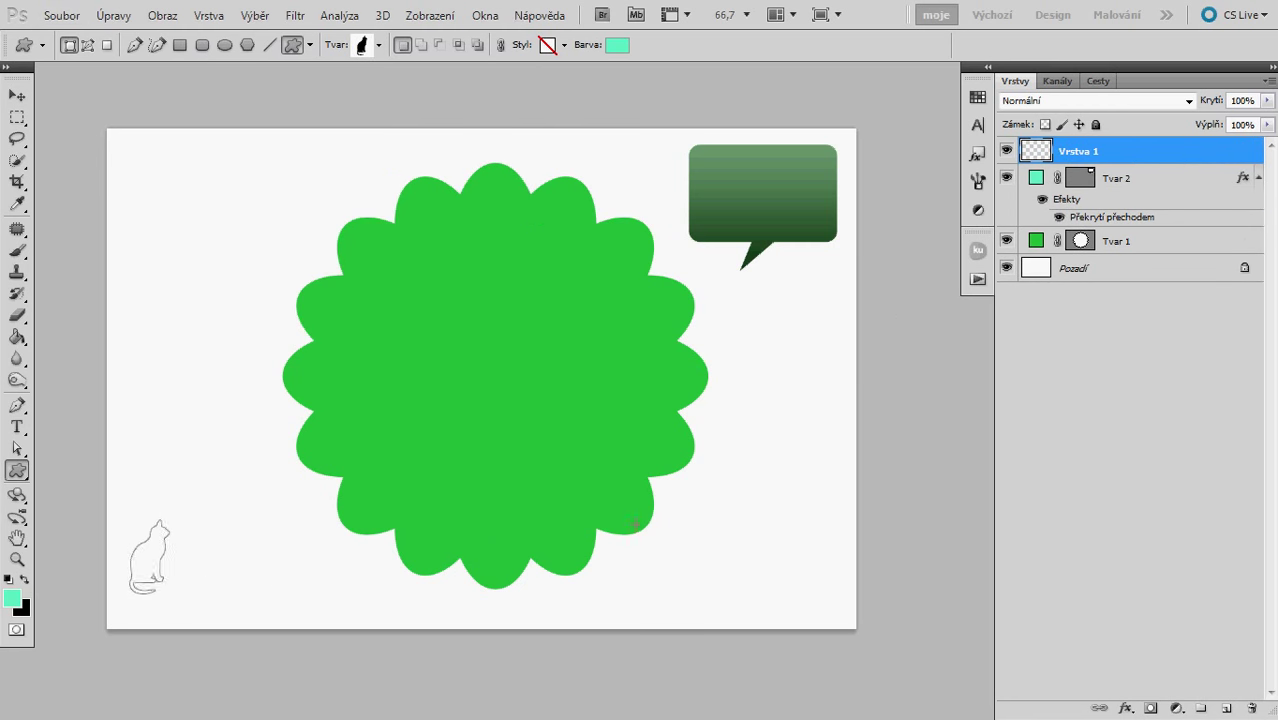
pyautogui.moveTo(348, 577); pyautogui.dragTo(868, 451)
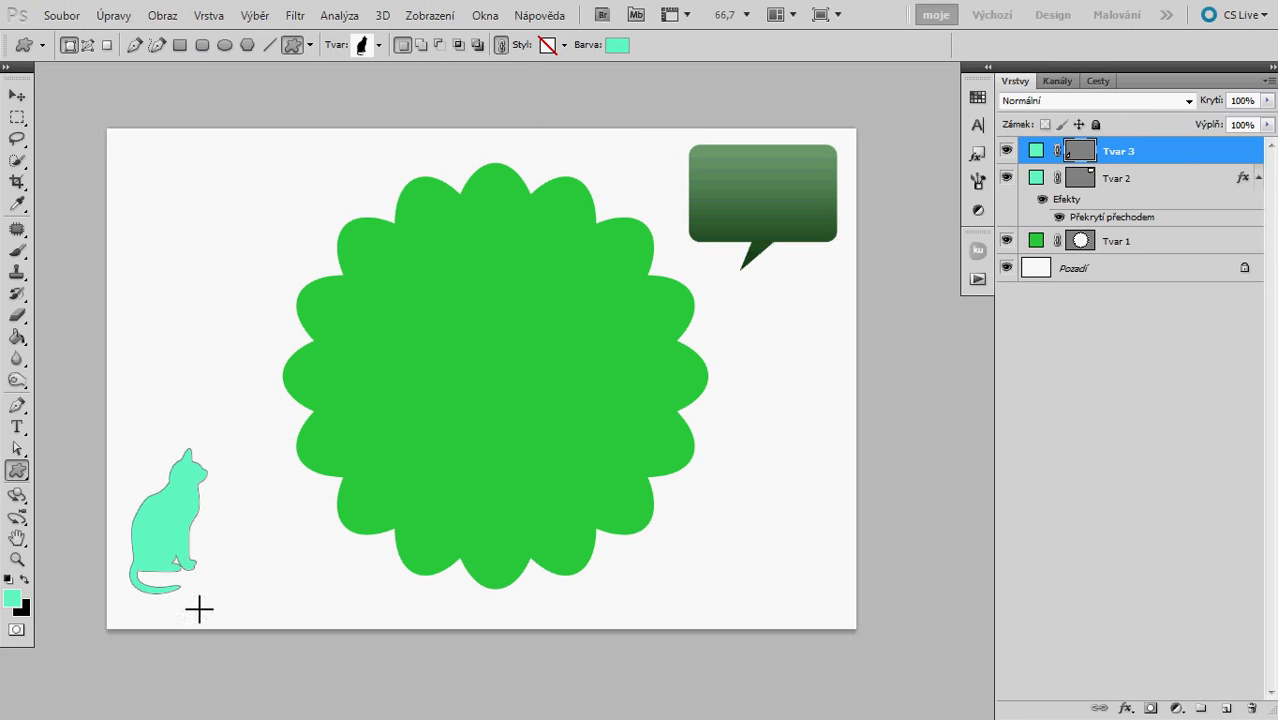
pyautogui.press('v')
pyautogui.moveTo(162, 531); pyautogui.dragTo(166, 543)
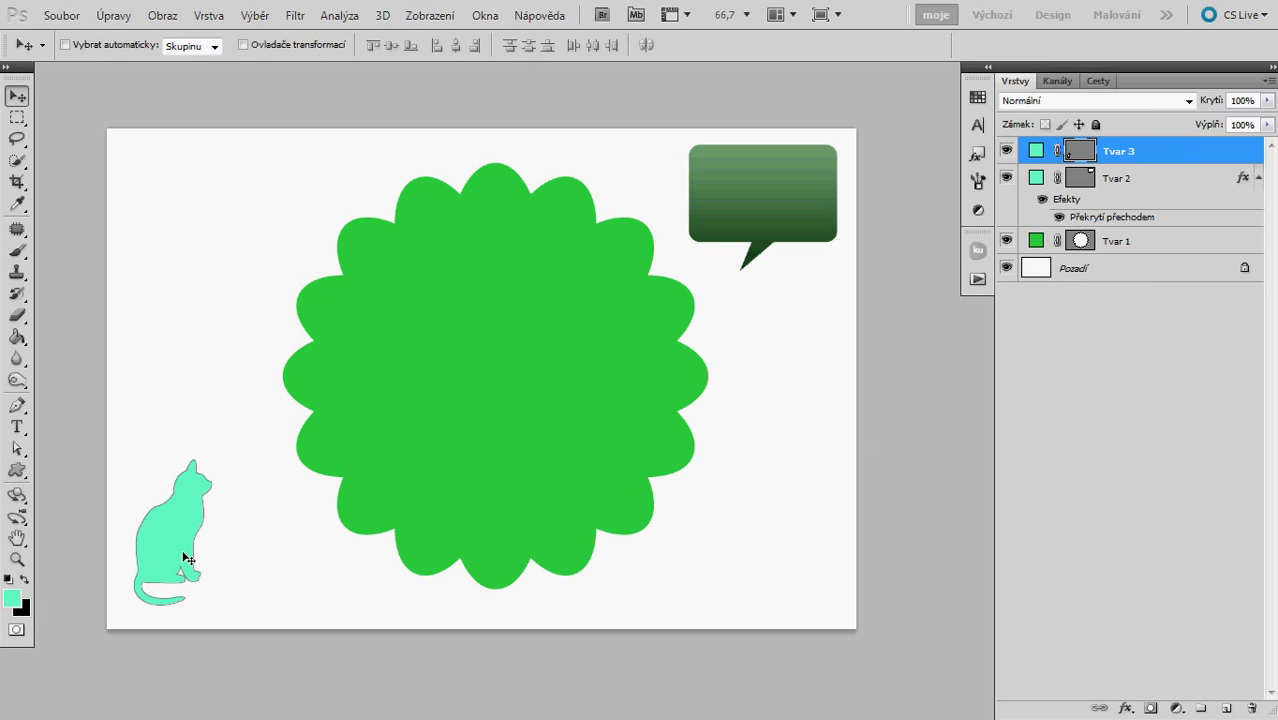
pyautogui.click(1152, 270)
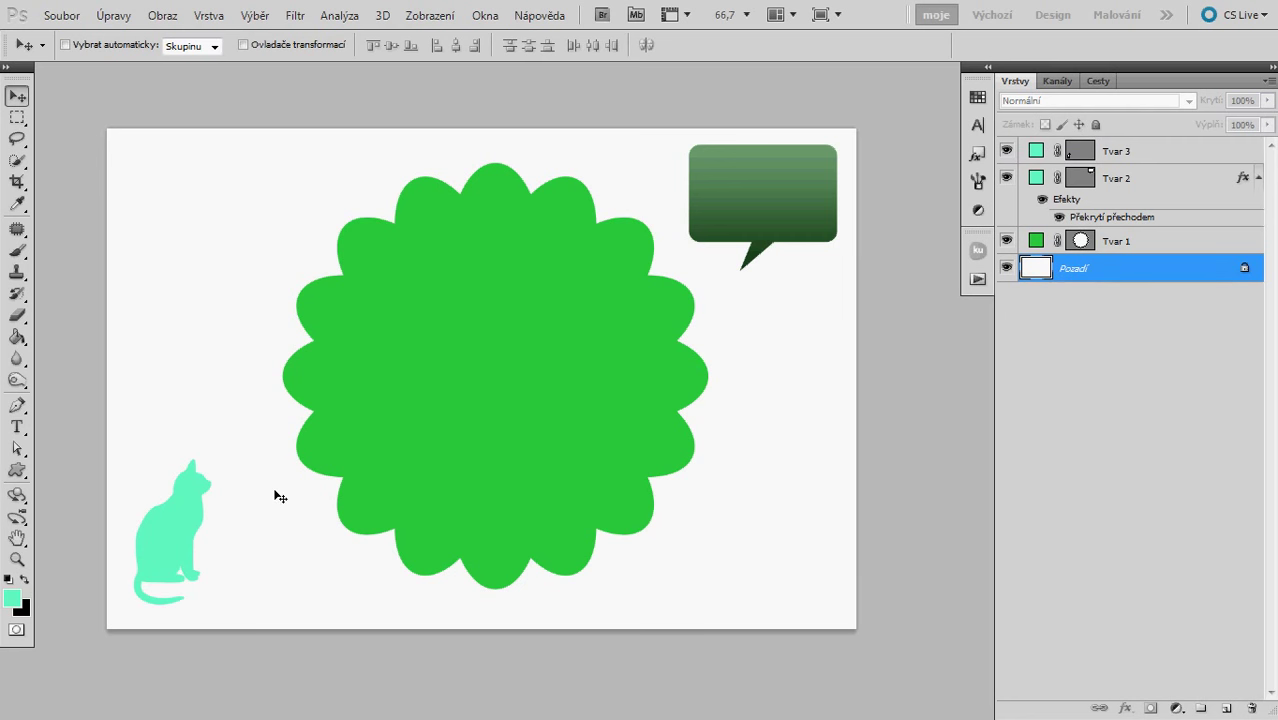
pyautogui.moveTo(531, 443); pyautogui.dragTo(543, 440)
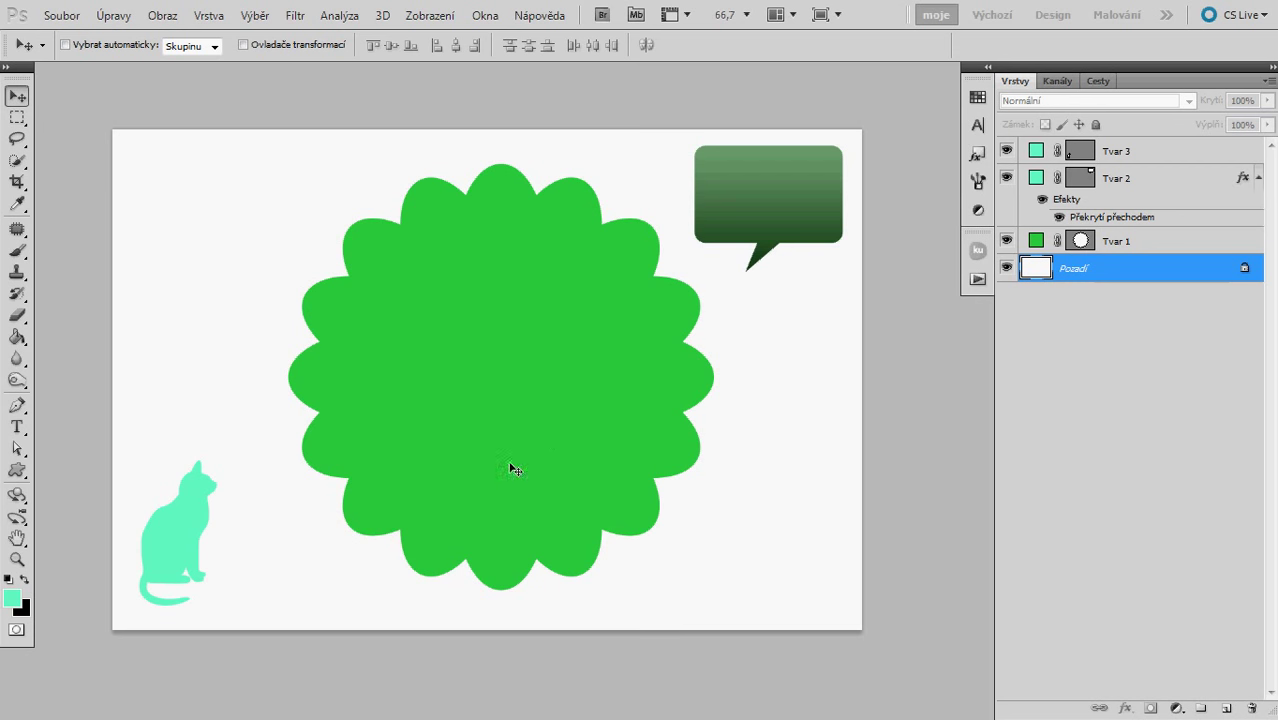
pyautogui.click(14, 468)
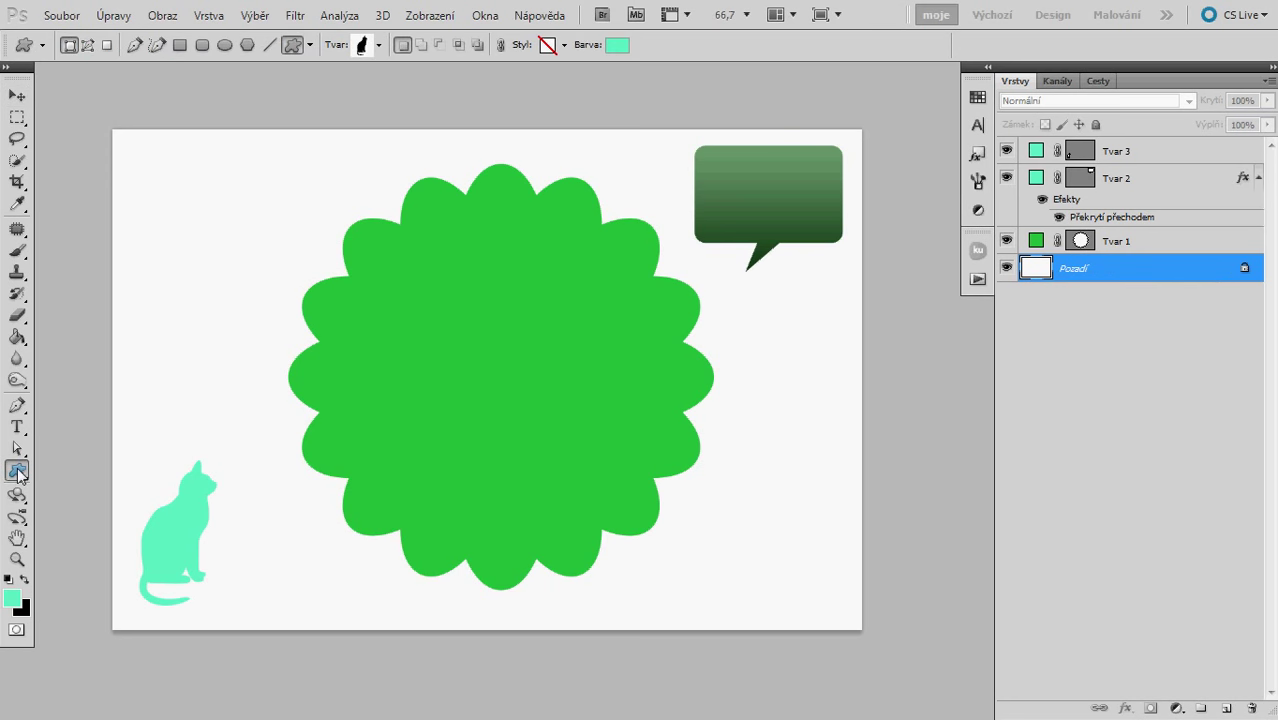
pyautogui.rightClick(16, 470)
pyautogui.click(98, 558)
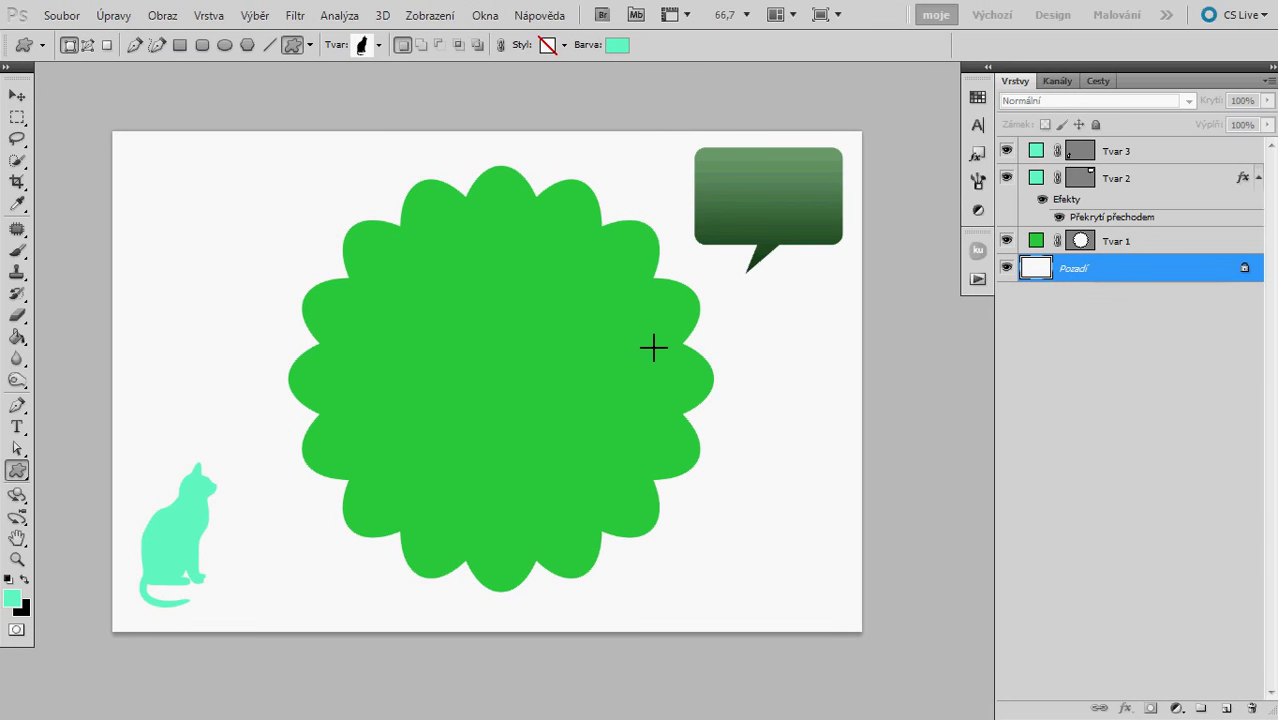
pyautogui.press('v')
pyautogui.moveTo(536, 408); pyautogui.dragTo(547, 403)
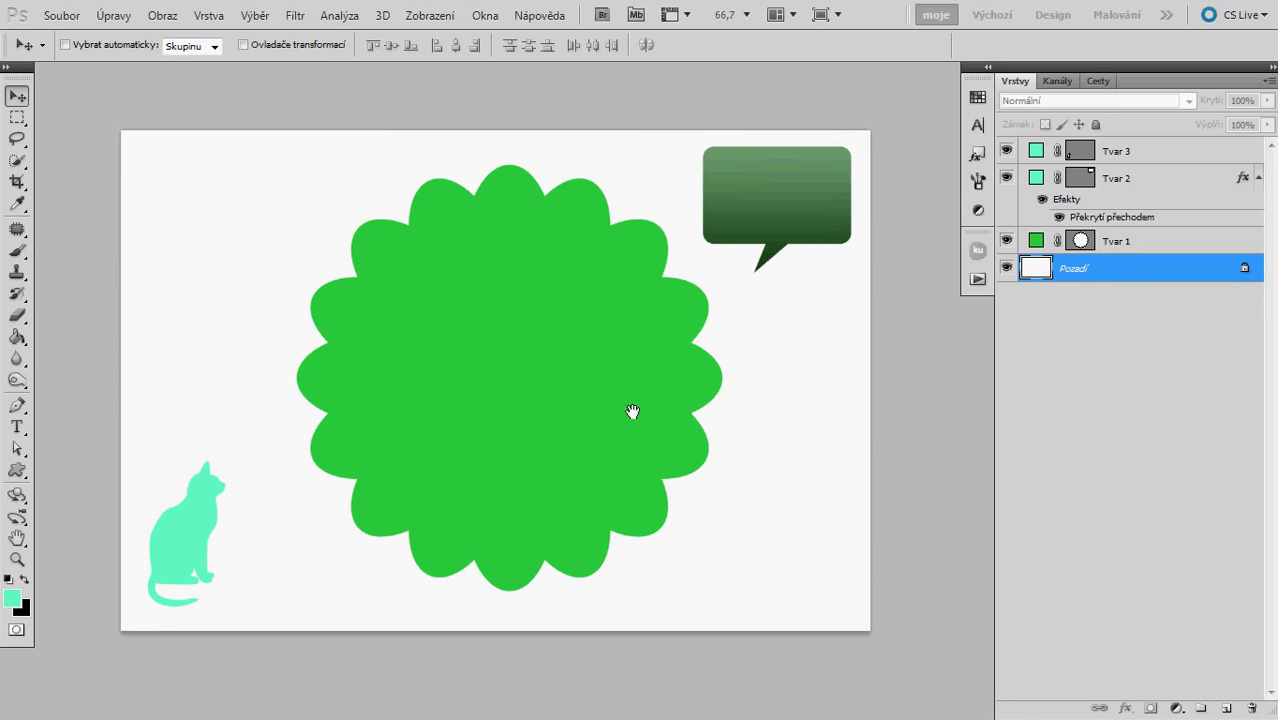